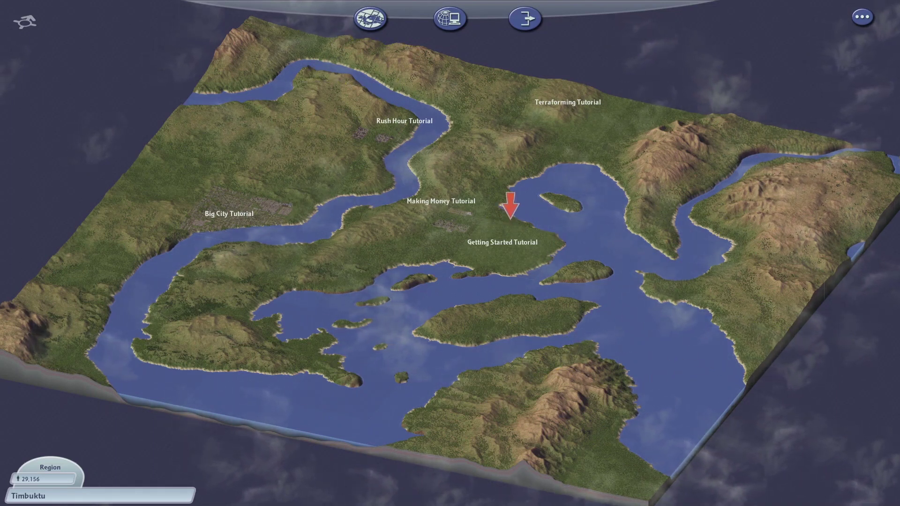
# Step: Create a new region named Sim City with Plains as the initial terrain
pyautogui.click(371, 19)
pyautogui.click(308, 71)
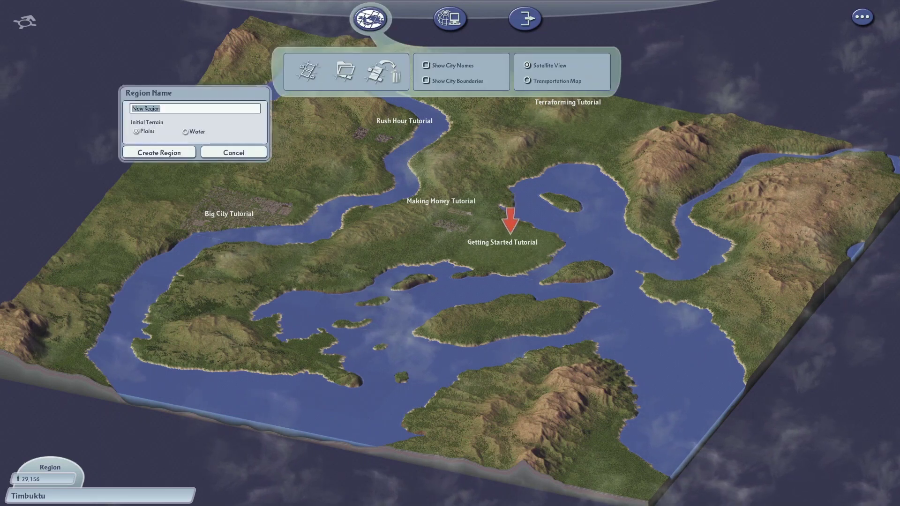
pyautogui.write('Sim City')
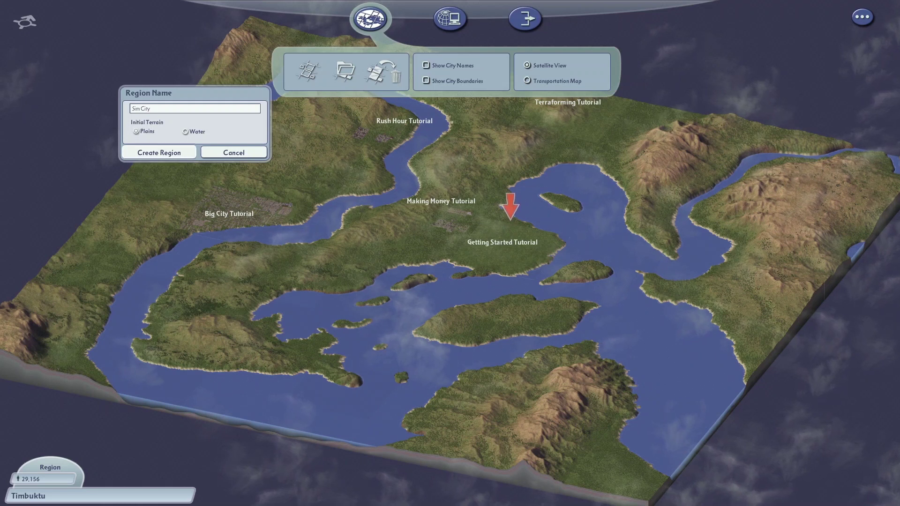
pyautogui.click(159, 152)
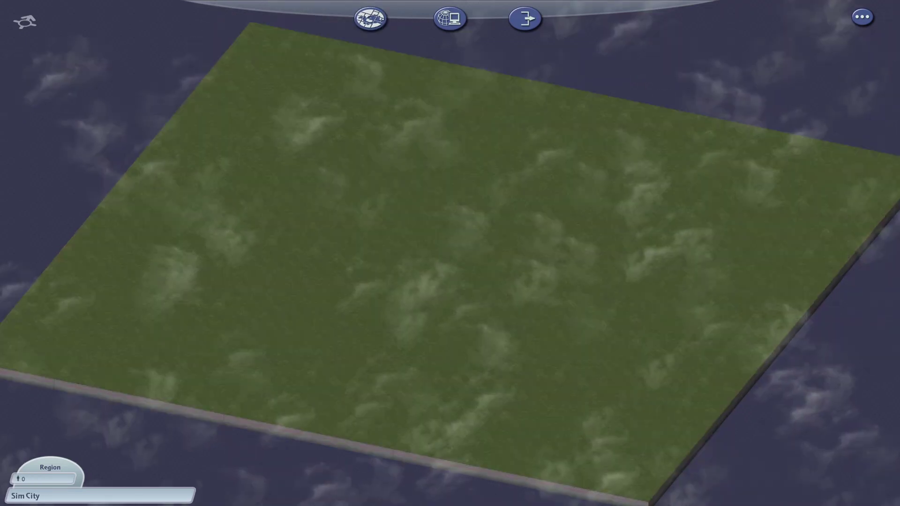
# Step: Start a new city on the large tile near the far corner of the region
pyautogui.rightClick(495, 312)
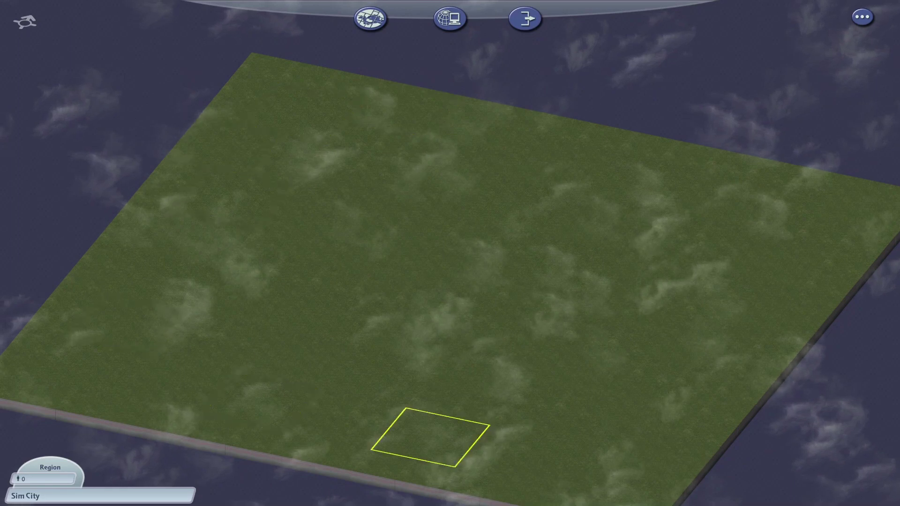
pyautogui.rightClick(605, 344)
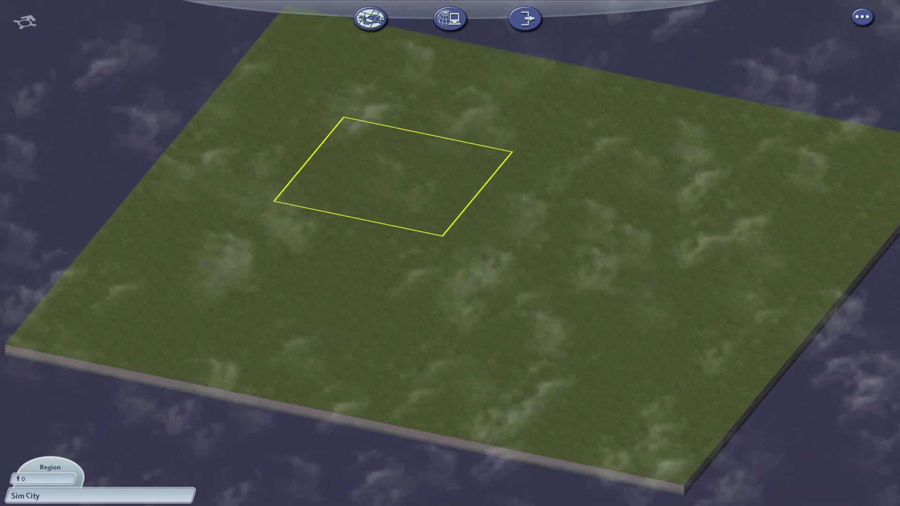
pyautogui.click(392, 176)
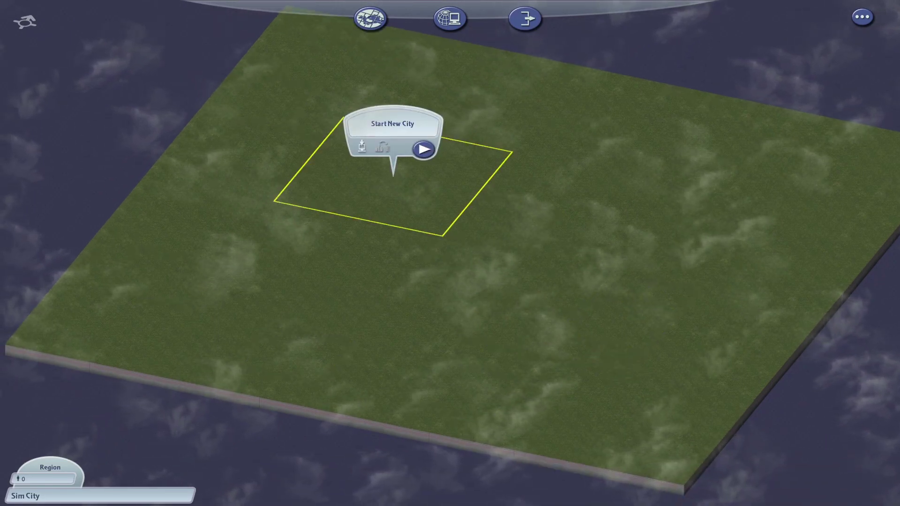
pyautogui.click(424, 149)
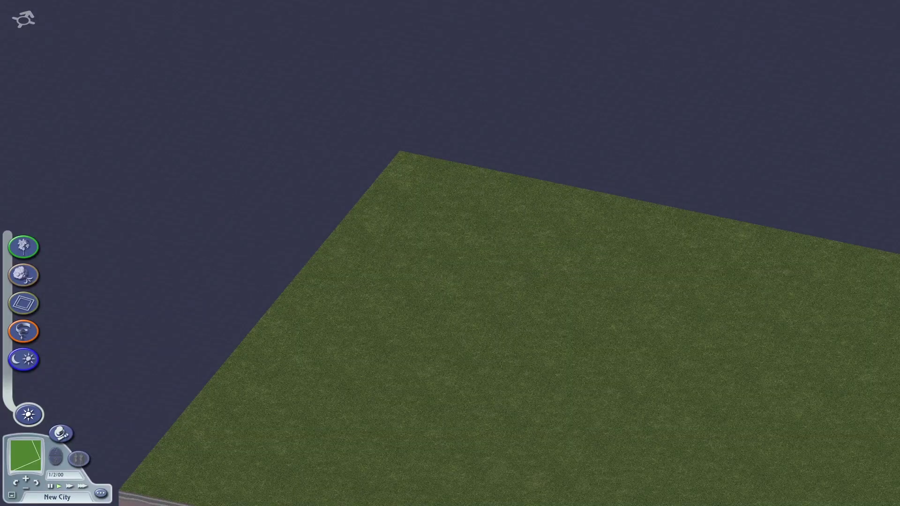
# Step: Look through the raise, lower and level terrain tools, and reconcile the city's edges with the neighboring cities
pyautogui.moveTo(478, 219); pyautogui.dragTo(581, 369)
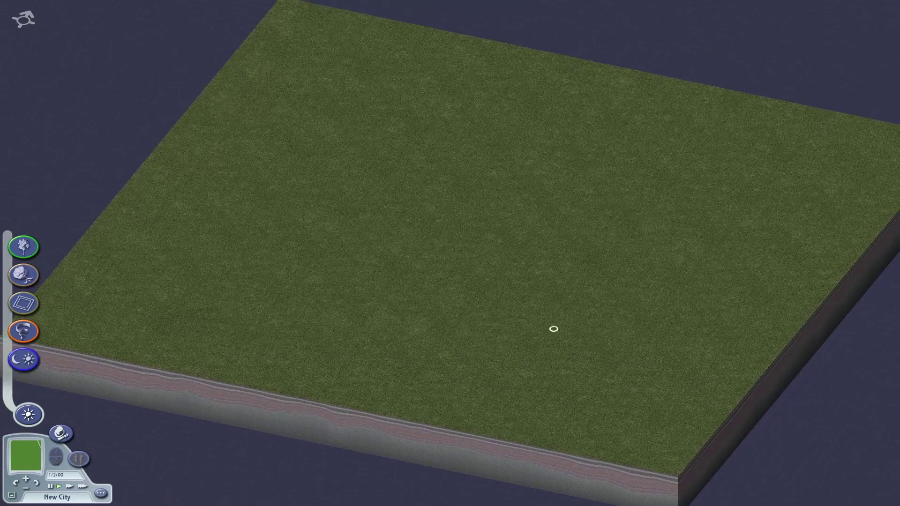
pyautogui.click(23, 246)
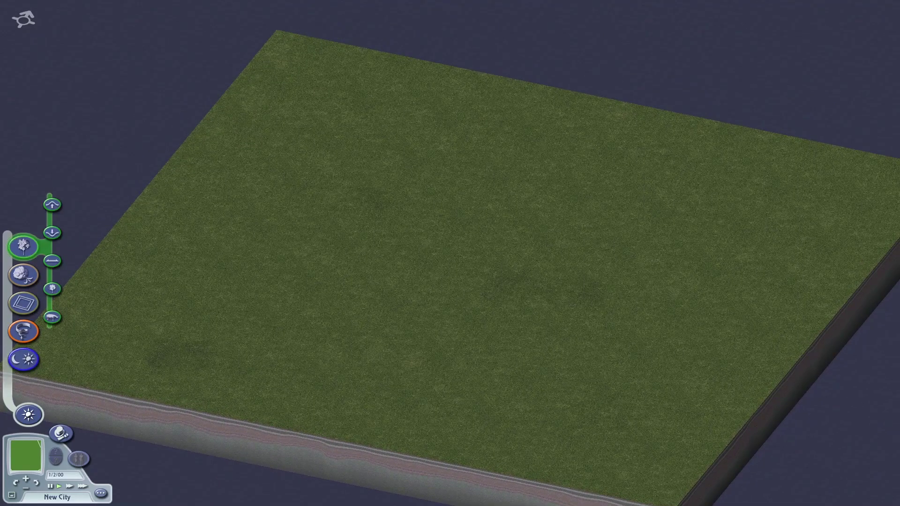
pyautogui.click(52, 204)
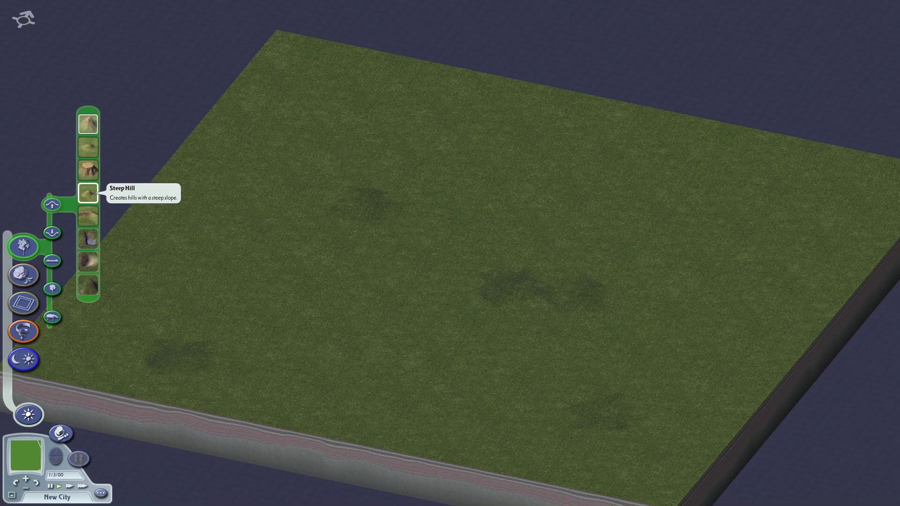
pyautogui.click(52, 232)
pyautogui.click(52, 261)
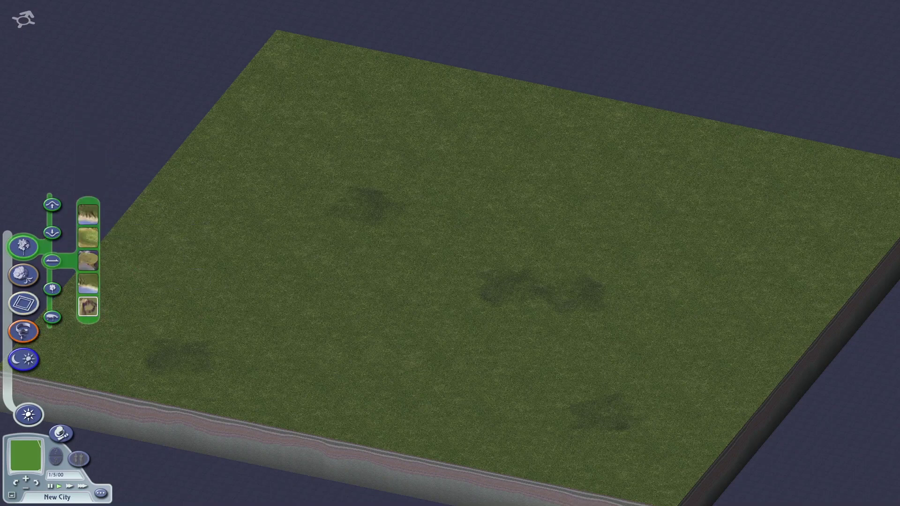
pyautogui.click(23, 304)
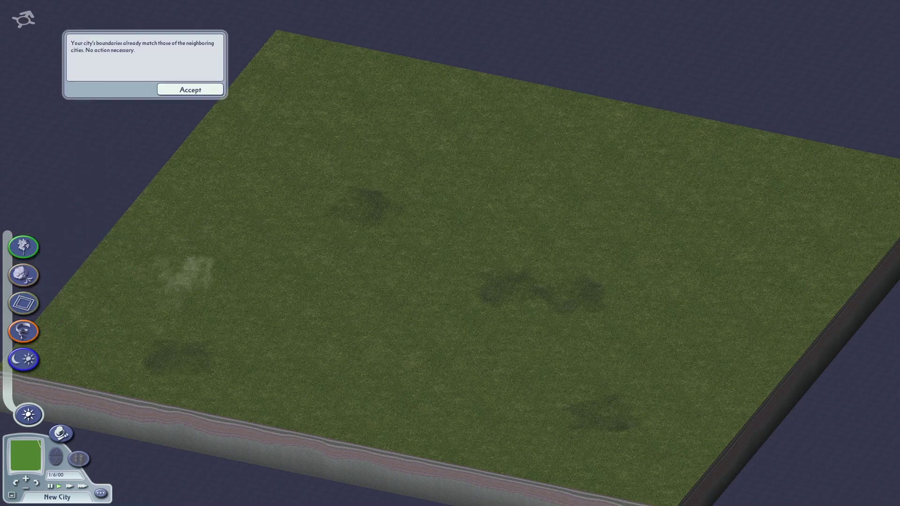
pyautogui.click(190, 90)
# Step: Exit the new city and return to the Sim City region view
pyautogui.click(101, 493)
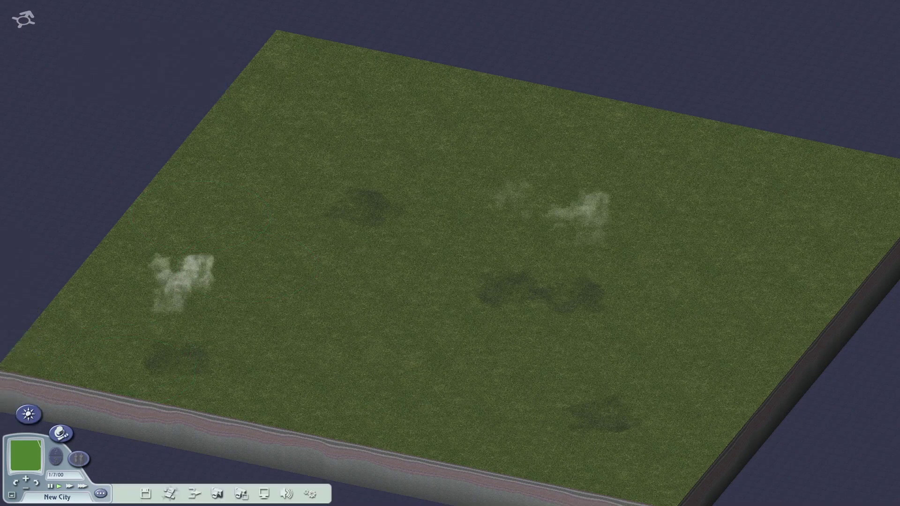
pyautogui.click(169, 493)
pyautogui.click(449, 180)
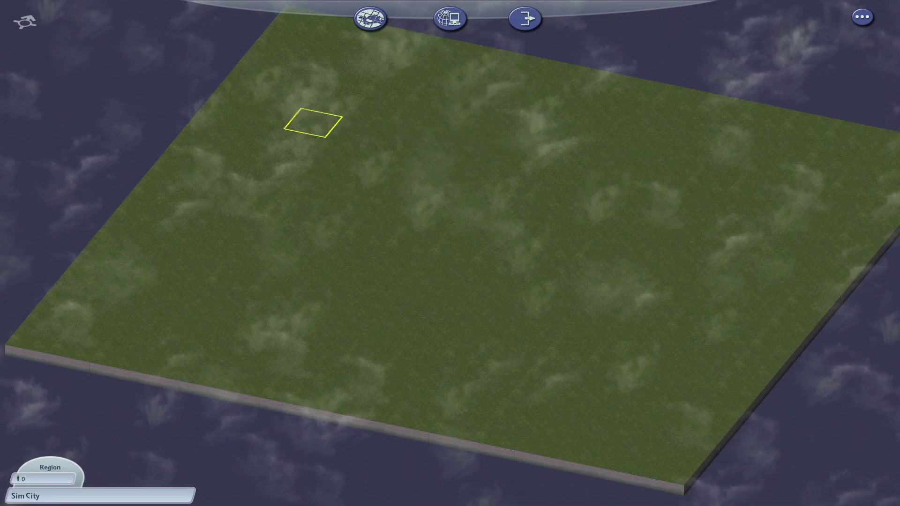
pyautogui.moveTo(409, 288); pyautogui.dragTo(436, 277)
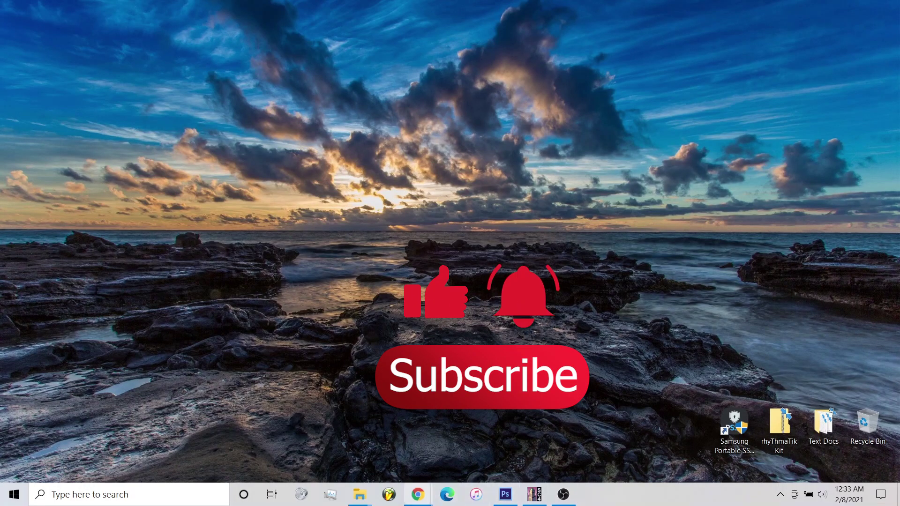
# Step: Switch to File Explorer and open the Sim City folder inside SimCity 4's Regions folder
pyautogui.moveTo(360, 495)
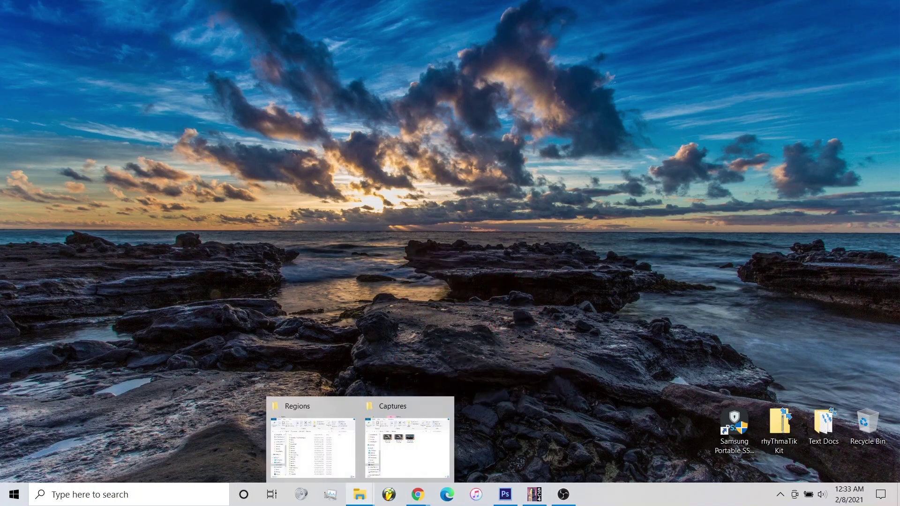
pyautogui.click(311, 441)
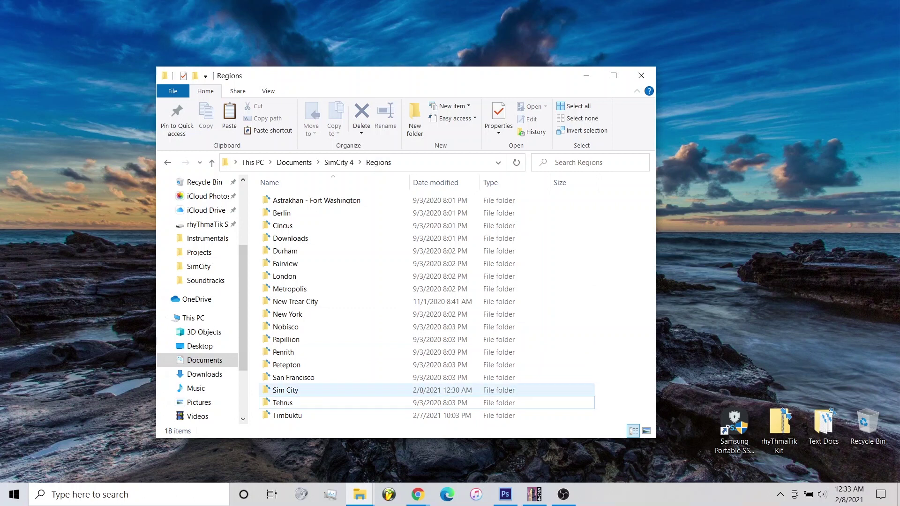
pyautogui.doubleClick(286, 390)
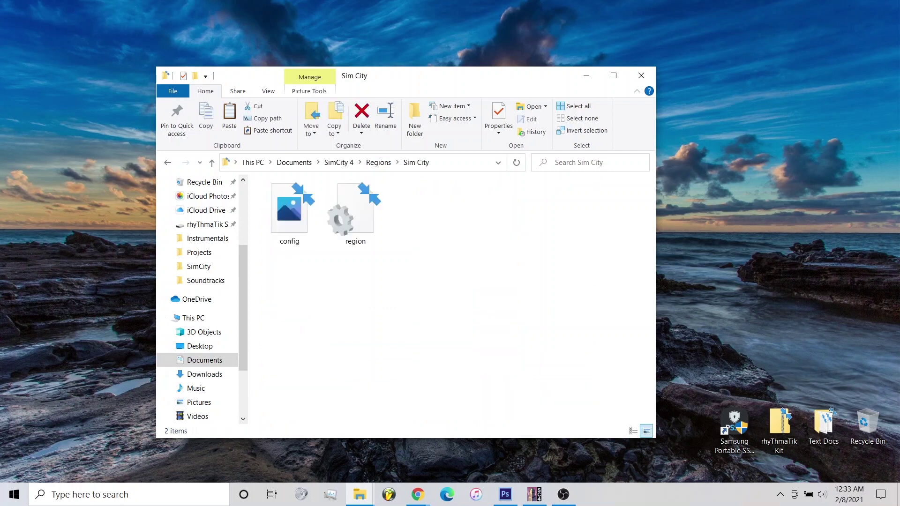
# Step: Open the region's config image for editing in Paint
pyautogui.click(289, 220)
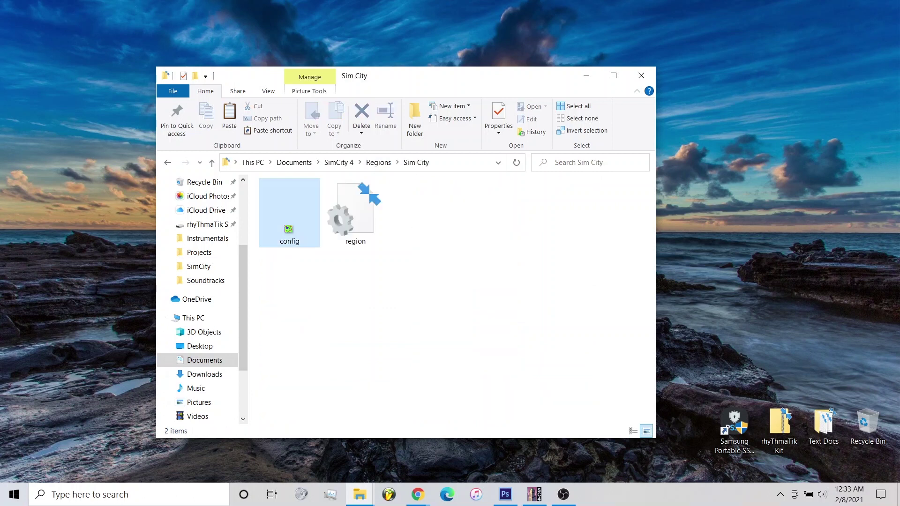
pyautogui.rightClick(292, 220)
pyautogui.click(319, 121)
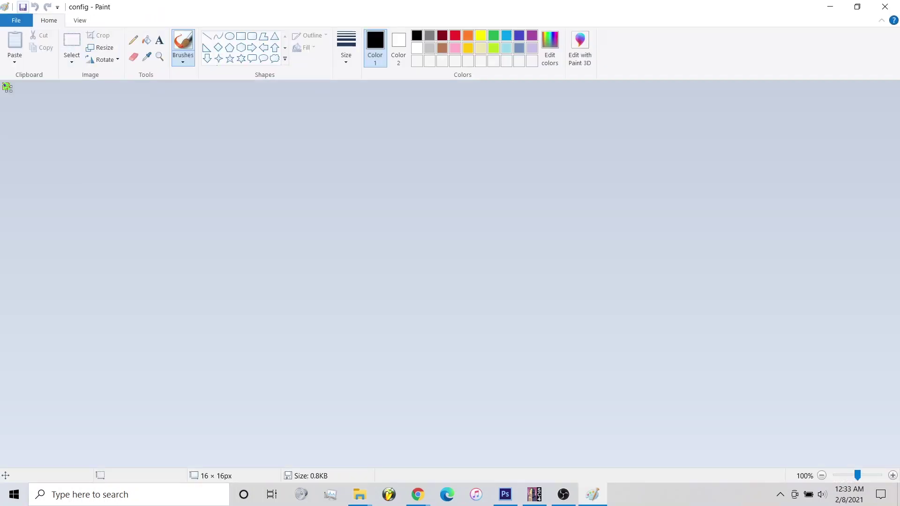
# Step: Examine the config image's colored tile layout at 800% zoom and close Paint
pyautogui.click(79, 21)
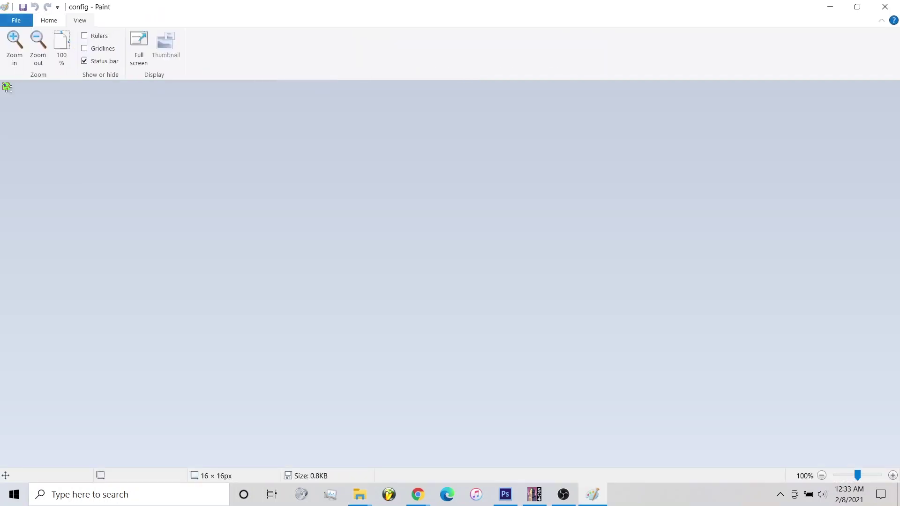
pyautogui.click(15, 47)
pyautogui.click(14, 47)
pyautogui.click(15, 47)
pyautogui.click(15, 47)
pyautogui.click(14, 47)
pyautogui.click(14, 47)
pyautogui.click(14, 47)
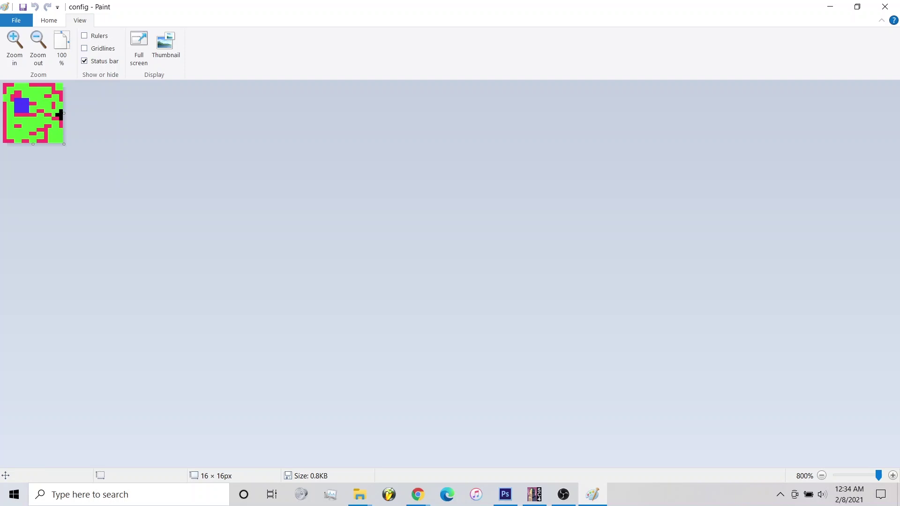
pyautogui.click(885, 6)
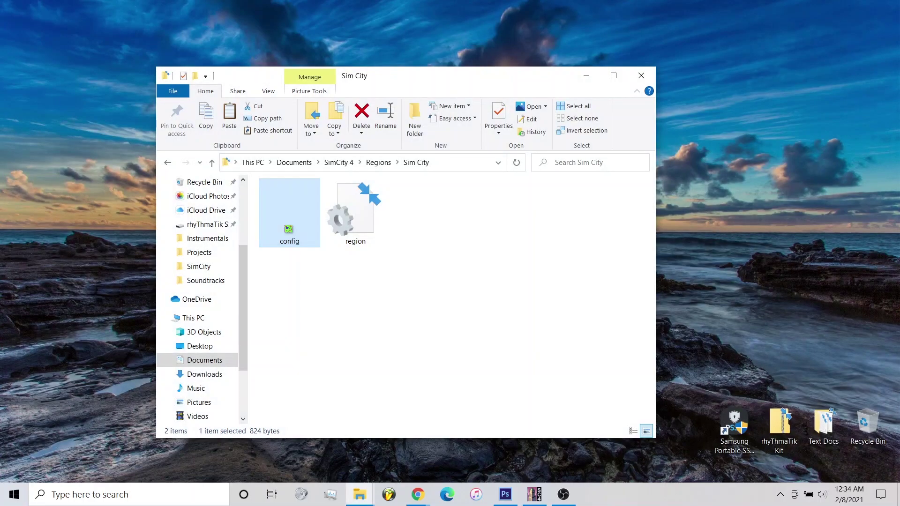
# Step: Switch to Simtropolis in Chrome and open the SimCity 4 Maps category of the ST Exchange
pyautogui.moveTo(417, 494)
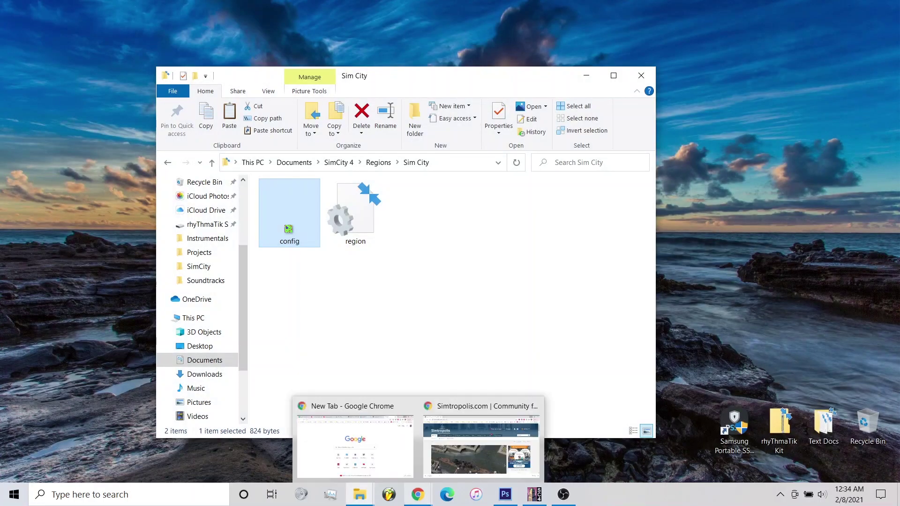
pyautogui.click(482, 445)
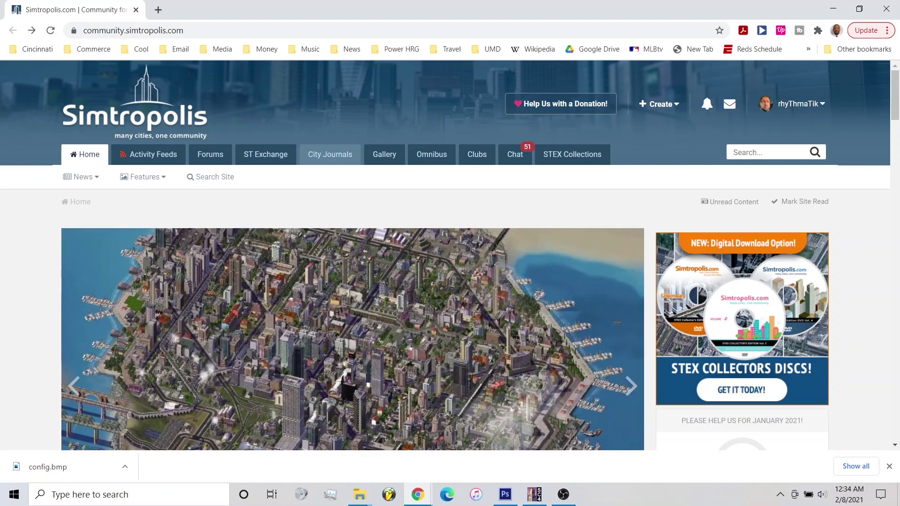
pyautogui.moveTo(330, 154)
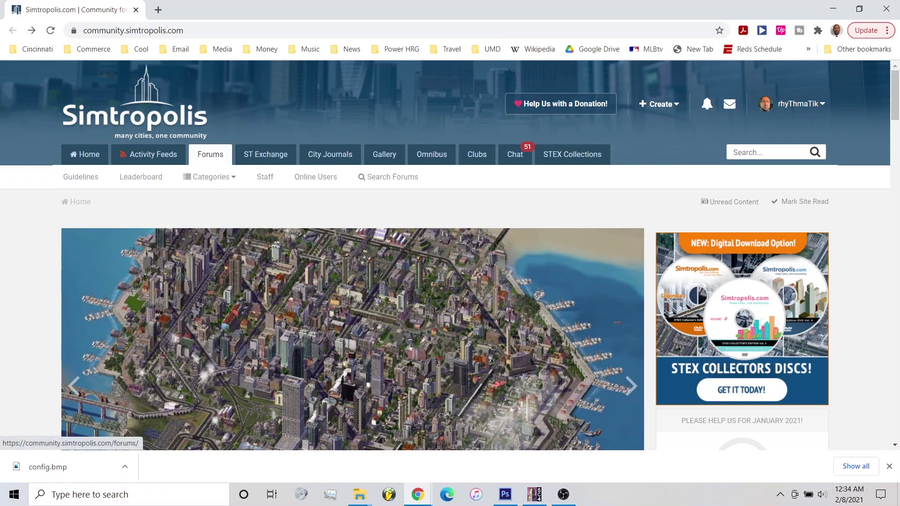
pyautogui.moveTo(265, 154)
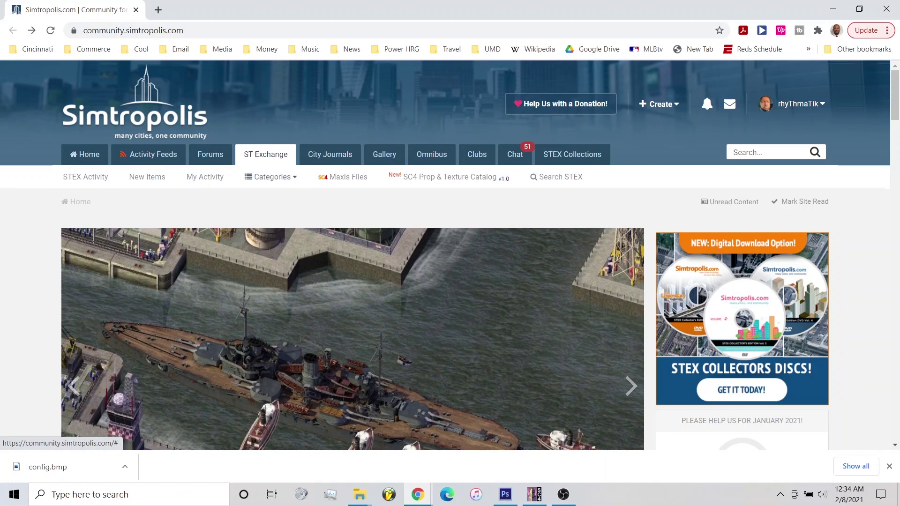
pyautogui.click(270, 177)
pyautogui.moveTo(232, 197)
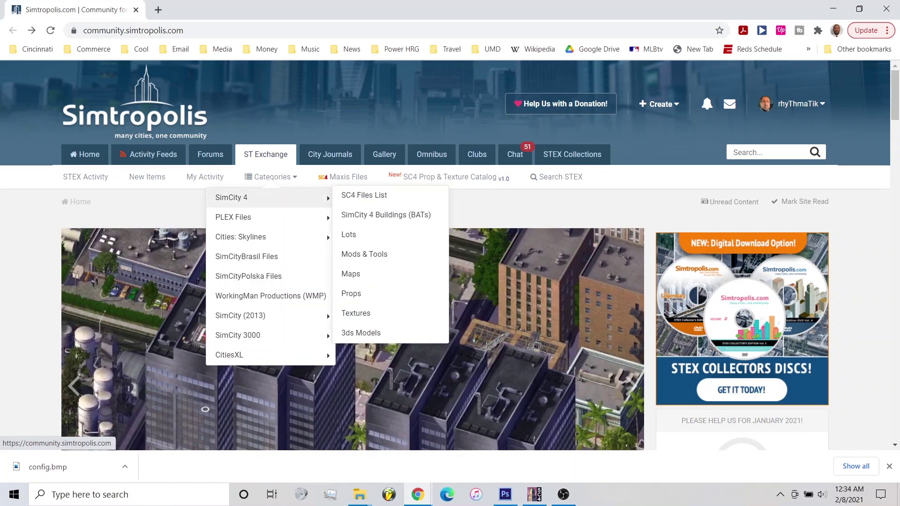
pyautogui.click(351, 274)
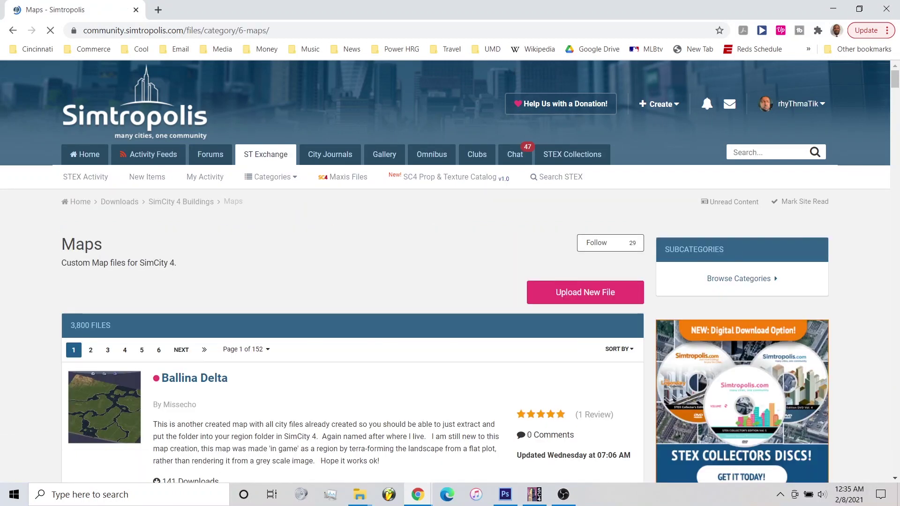
# Step: Browse the custom map listings and sort them by Highest Rated
pyautogui.scroll(-3, 445, 272)
pyautogui.scroll(-5, 445, 272)
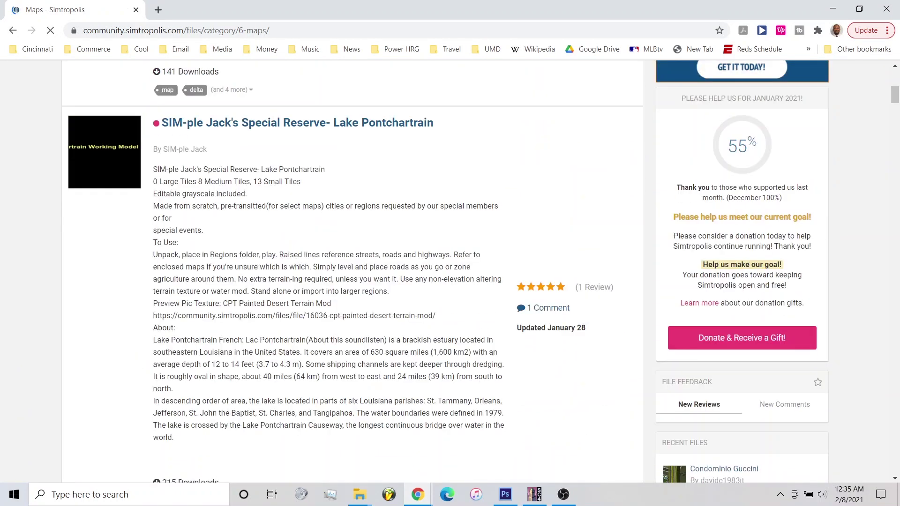
pyautogui.scroll(-7, 446, 272)
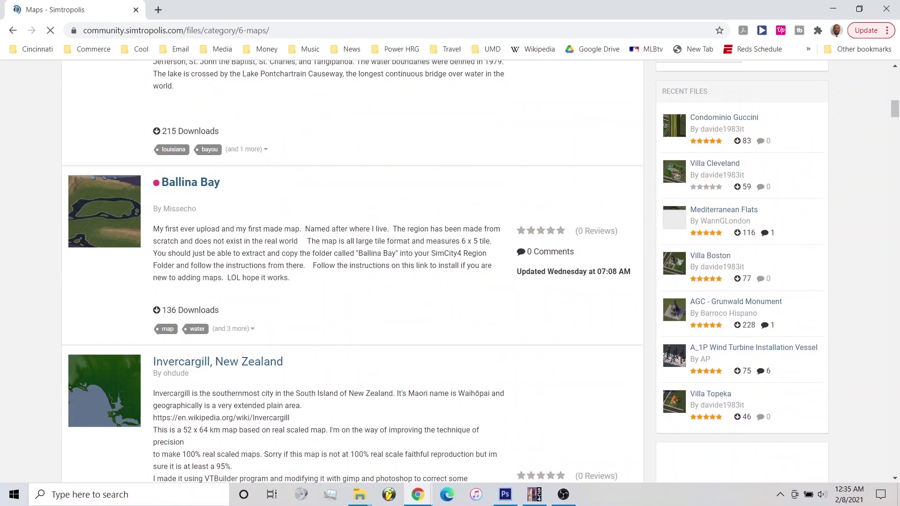
pyautogui.scroll(-3, 445, 272)
pyautogui.scroll(15, 445, 272)
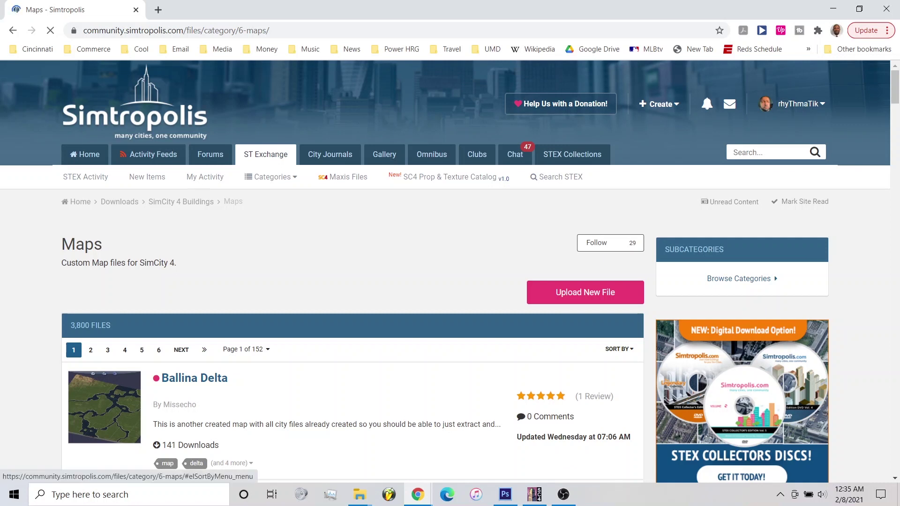
pyautogui.click(619, 349)
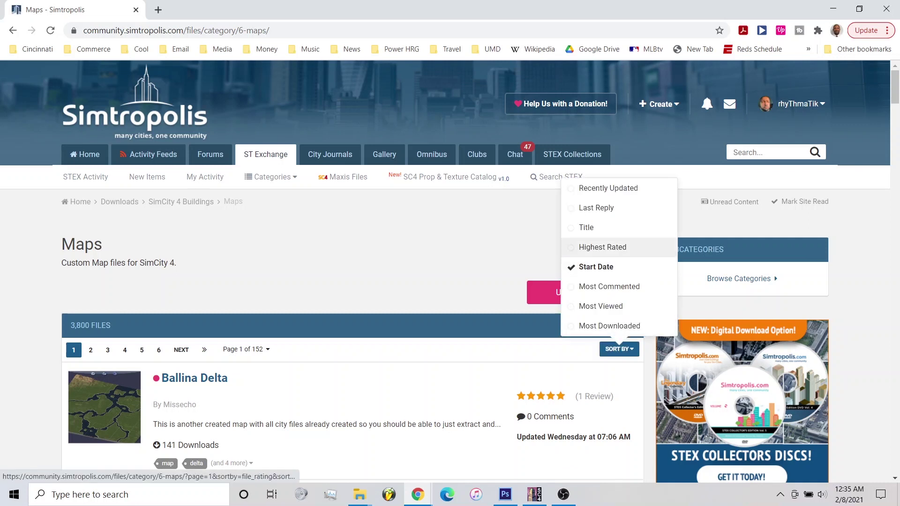
pyautogui.click(602, 247)
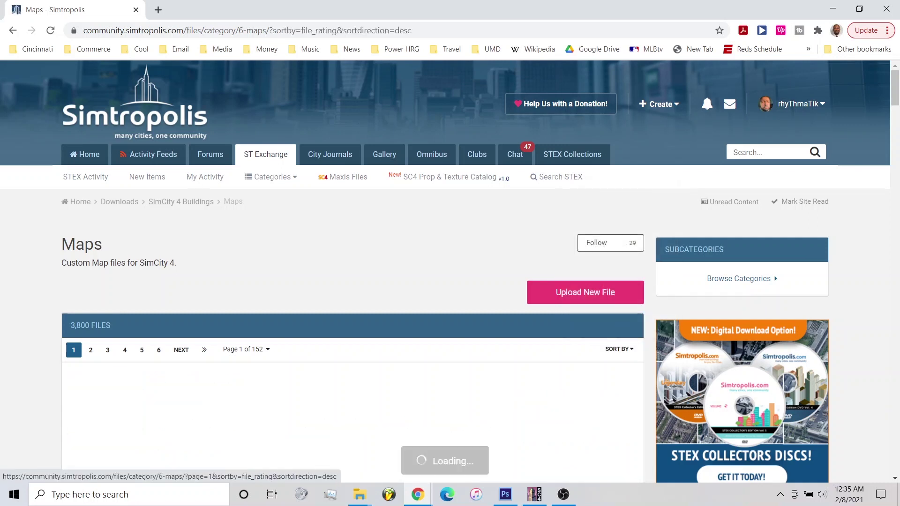
pyautogui.scroll(-5, 352, 272)
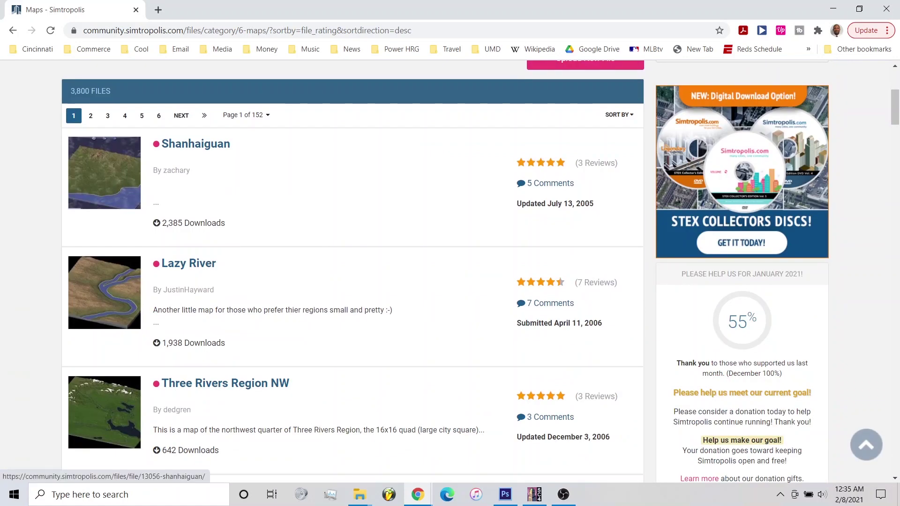
# Step: Browse the first three pages of highest-rated map listings for a suitable region map
pyautogui.scroll(-6, 352, 272)
pyautogui.scroll(-20, 352, 271)
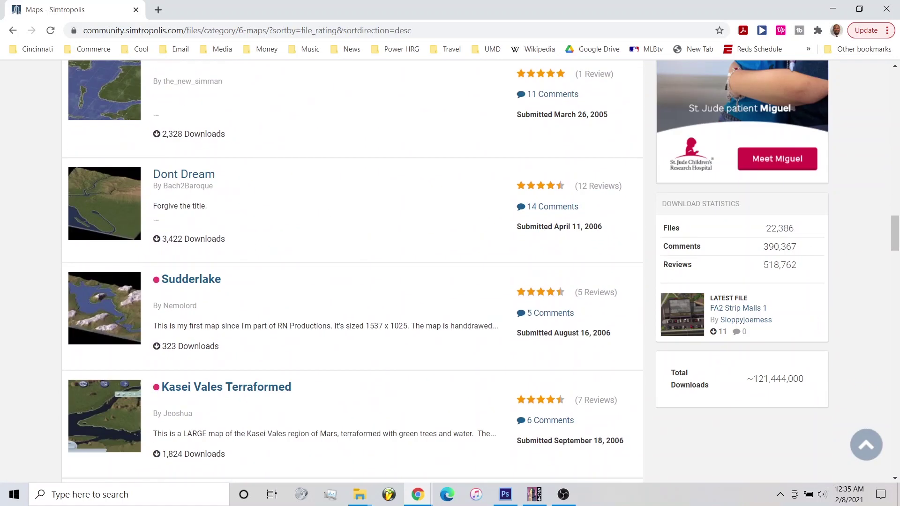
pyautogui.scroll(-16, 352, 272)
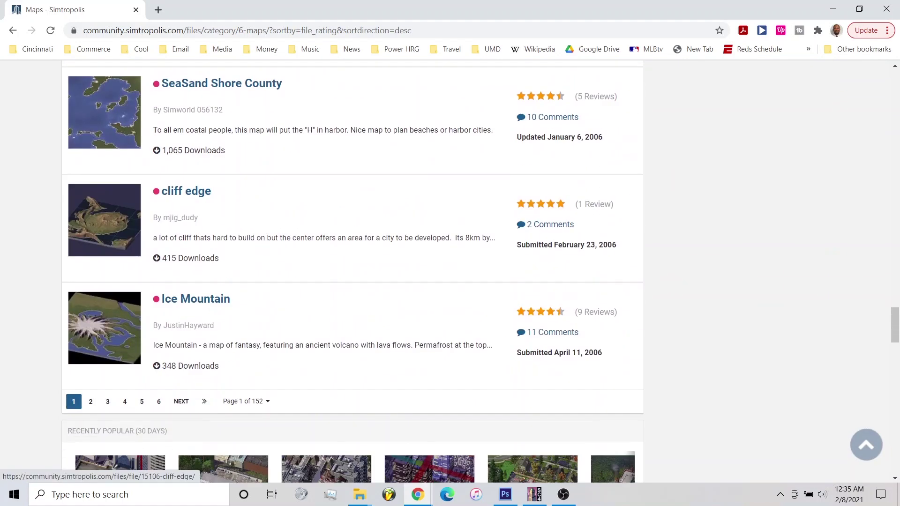
pyautogui.click(92, 283)
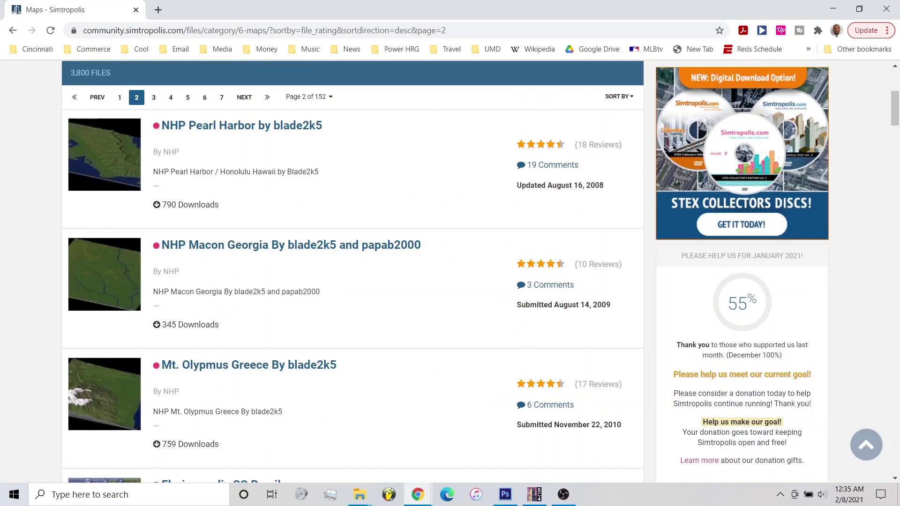
pyautogui.scroll(-10, 351, 272)
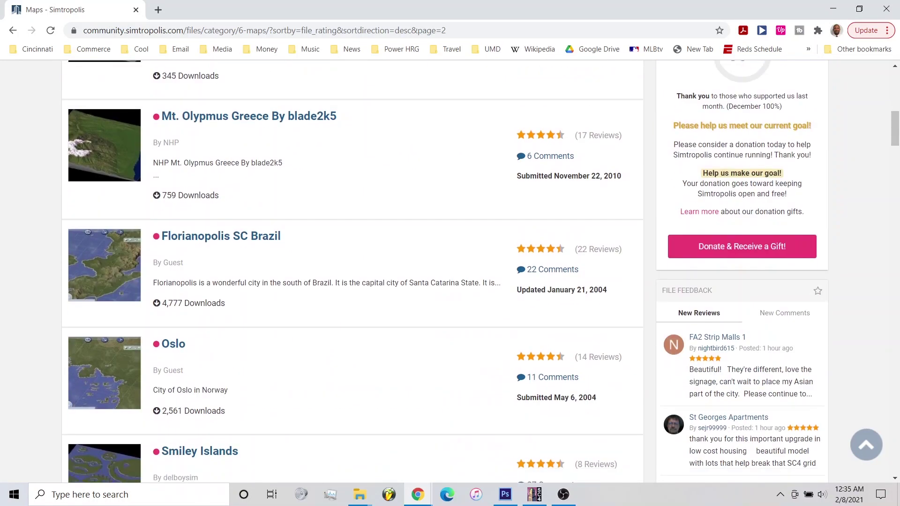
pyautogui.scroll(-4, 351, 272)
pyautogui.scroll(-12, 351, 272)
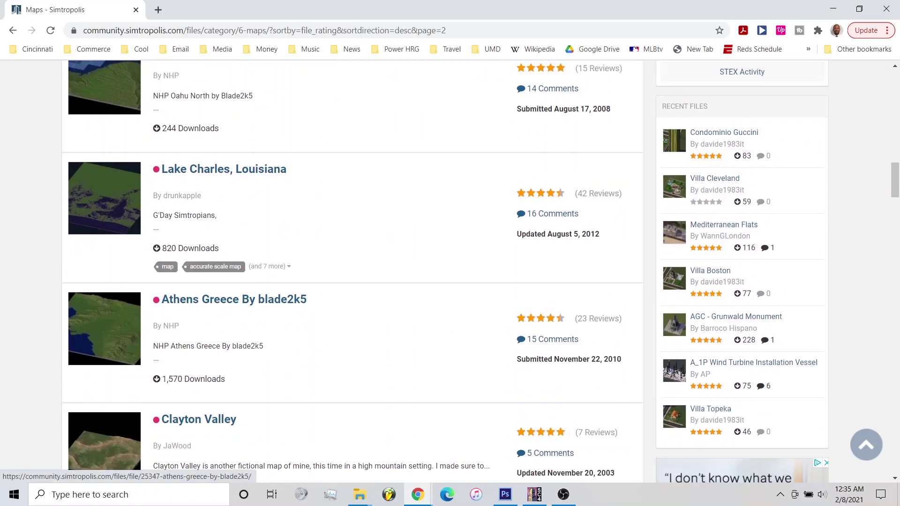
pyautogui.scroll(-20, 352, 272)
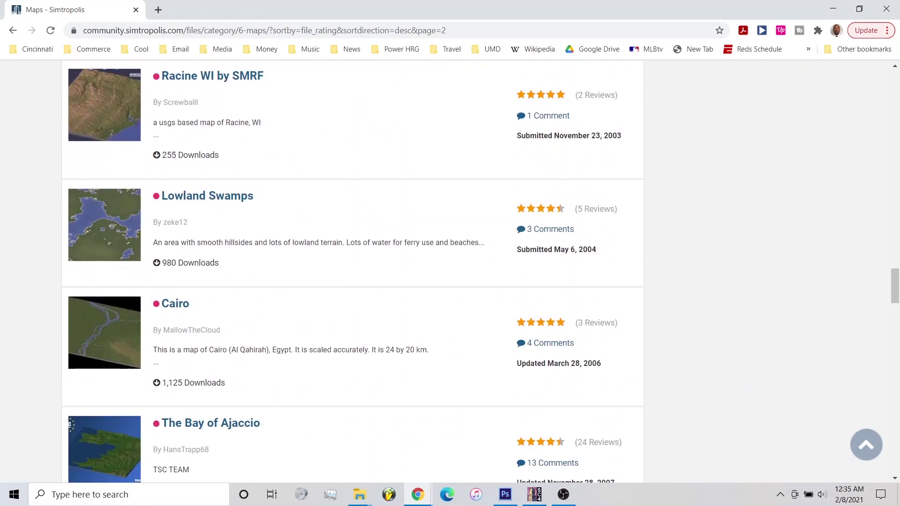
pyautogui.scroll(-8, 351, 272)
pyautogui.click(155, 311)
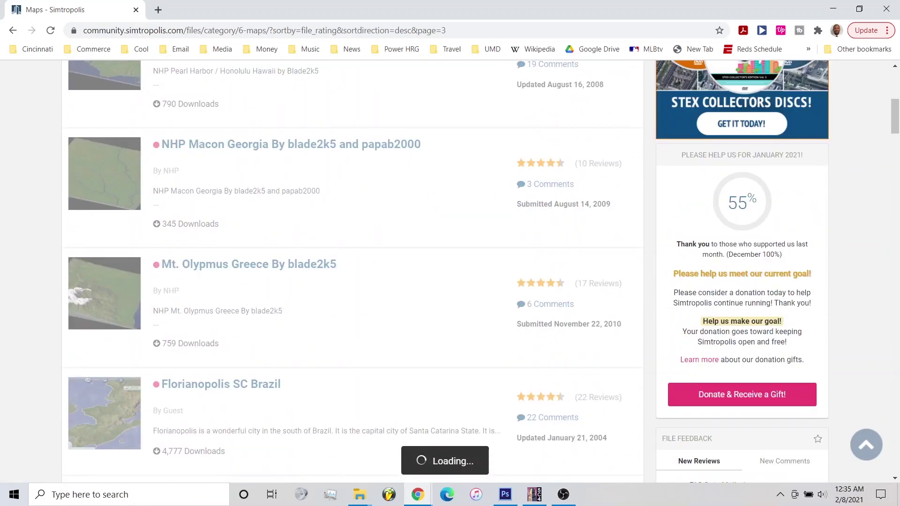
pyautogui.scroll(-20, 352, 272)
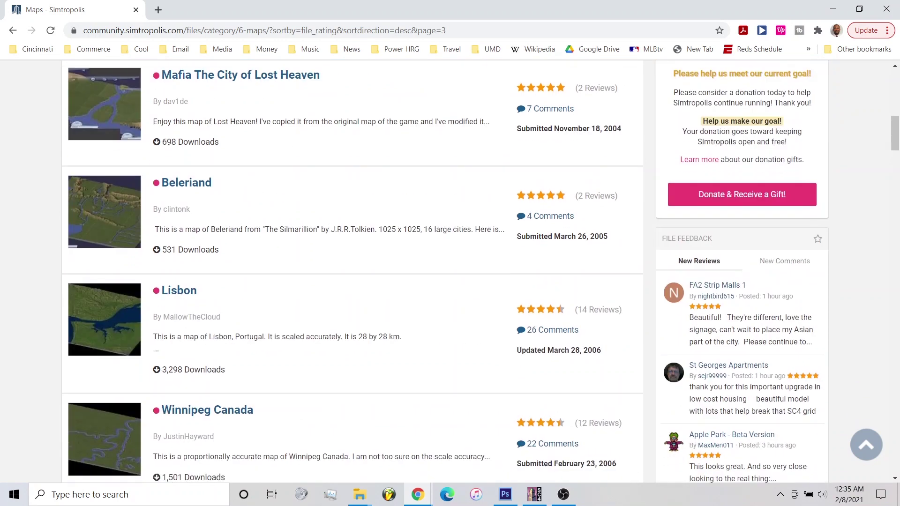
pyautogui.scroll(-20, 351, 271)
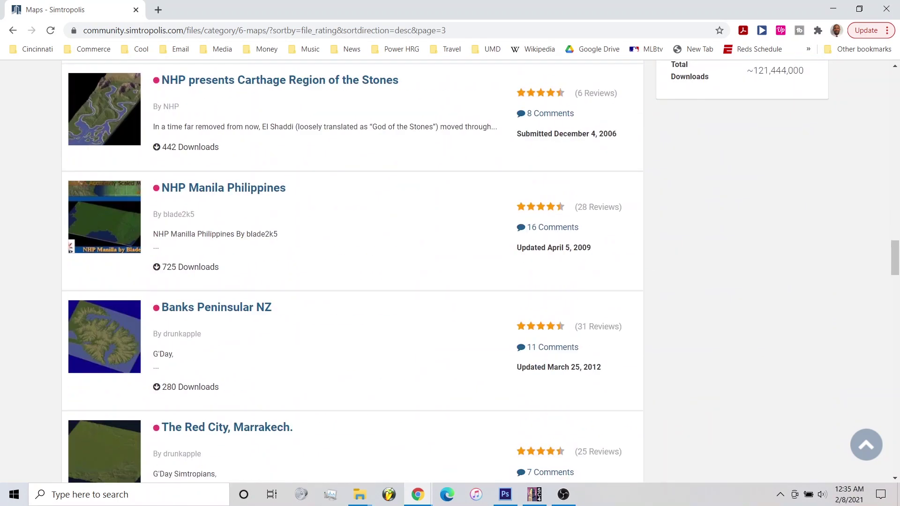
pyautogui.scroll(-1, 351, 272)
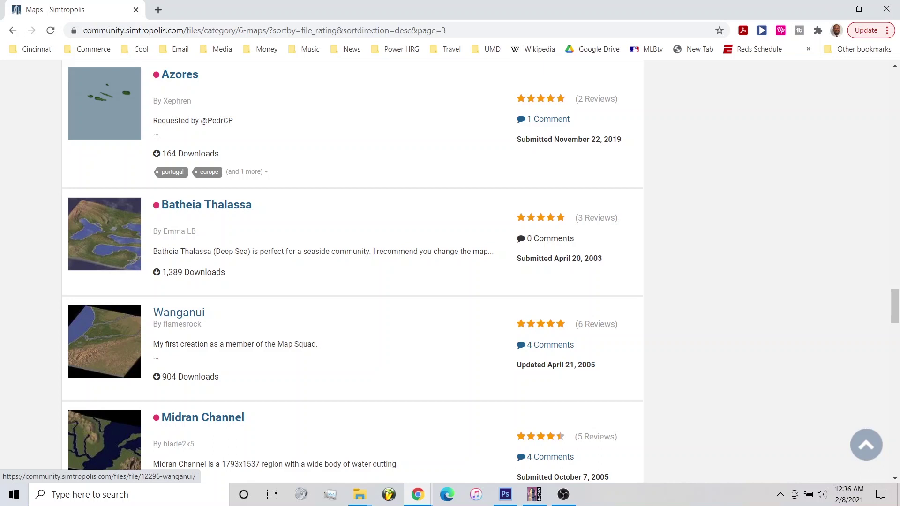
# Step: Open the Wanganui map's page and download both wanganuiS41E175.jpg and config.bmp
pyautogui.click(178, 313)
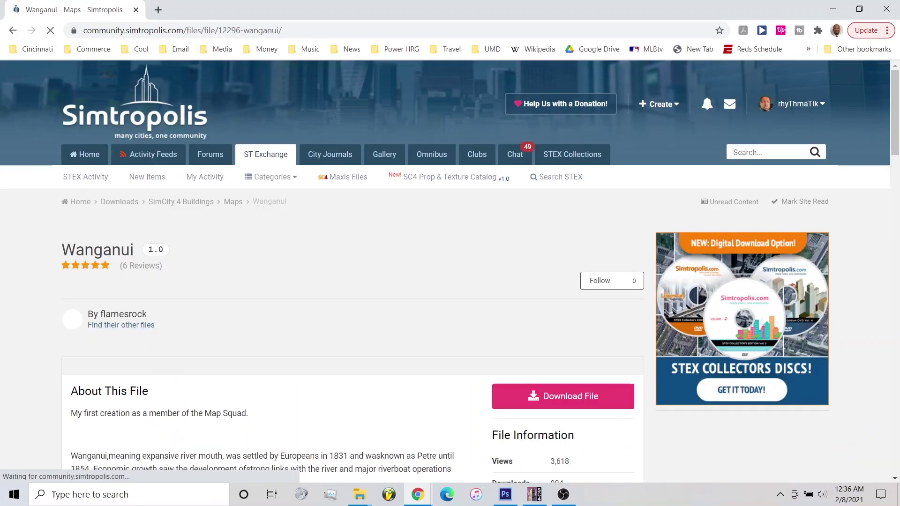
pyautogui.scroll(-3, 351, 272)
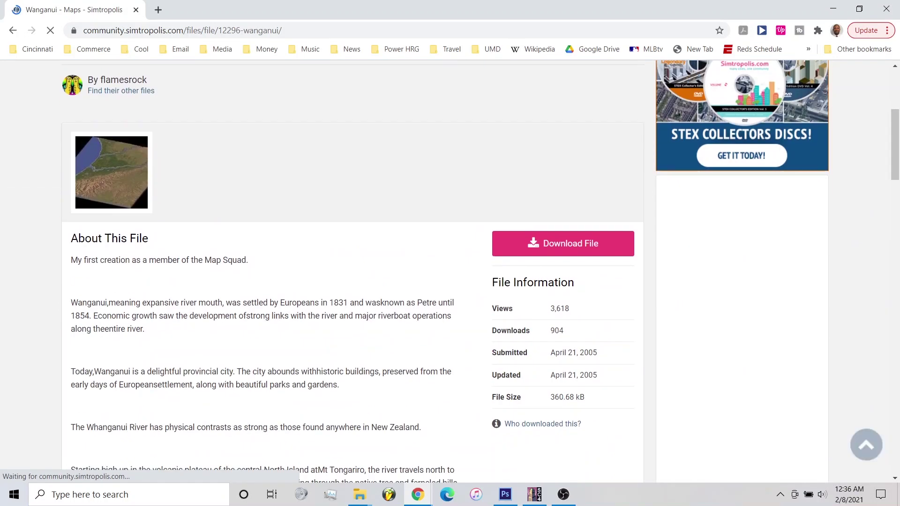
pyautogui.scroll(2, 445, 271)
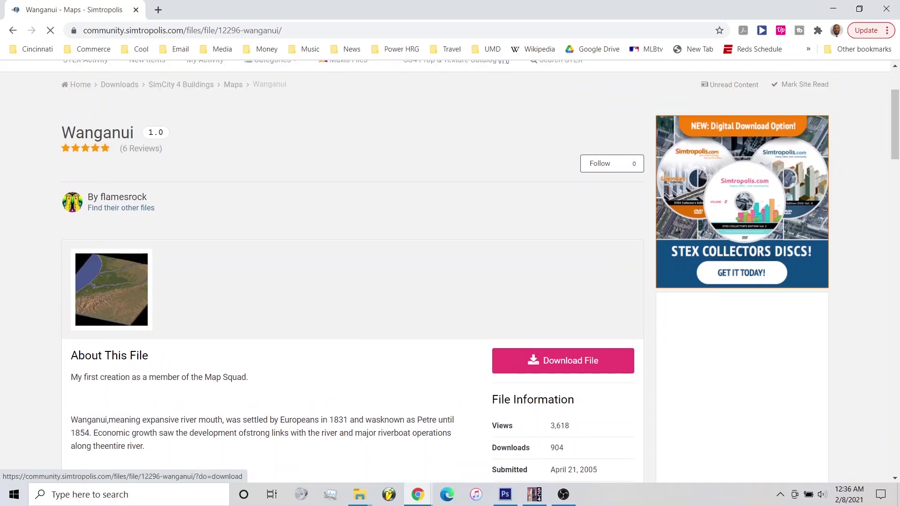
pyautogui.click(562, 360)
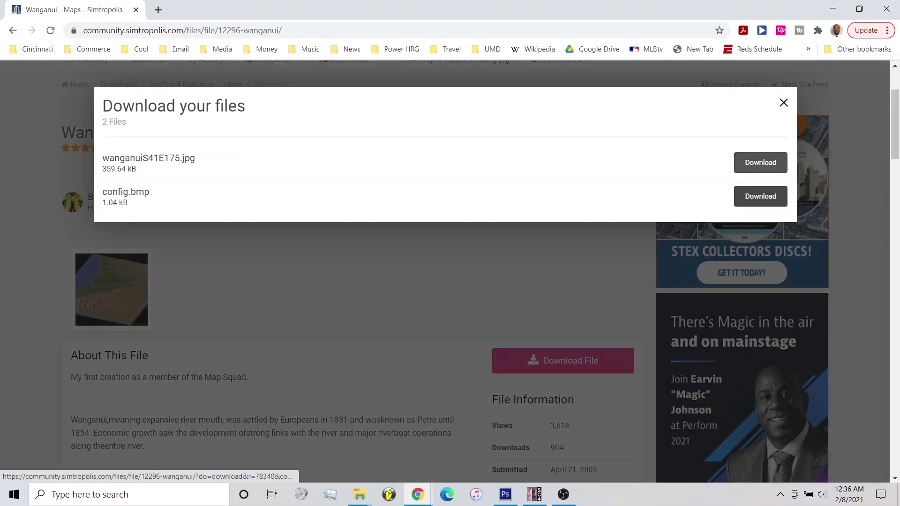
pyautogui.click(760, 163)
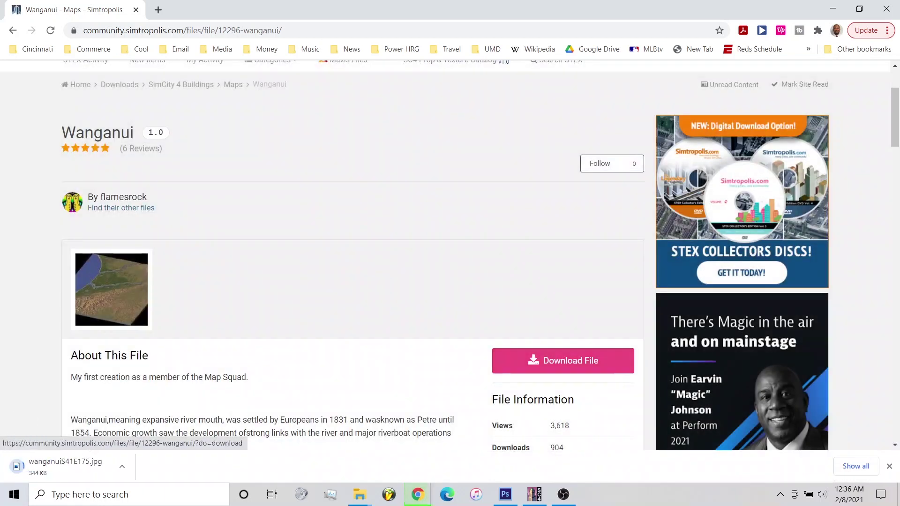
pyautogui.click(562, 361)
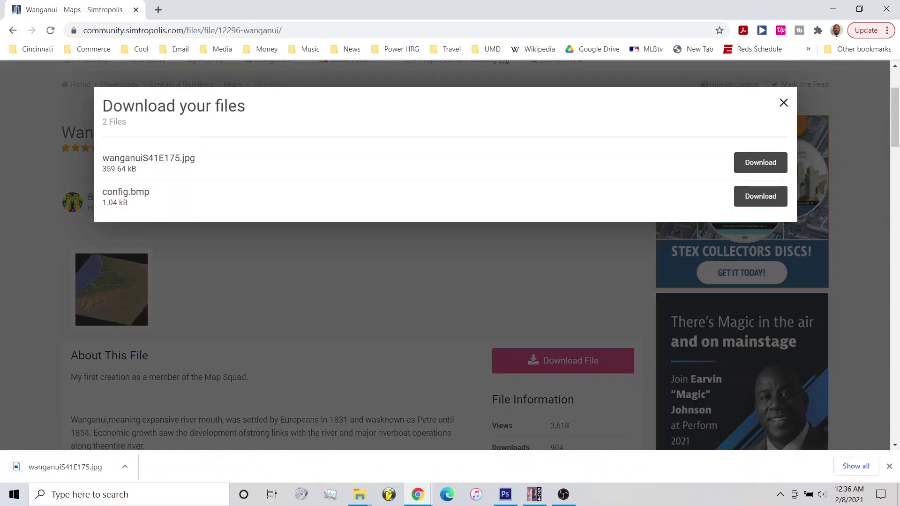
pyautogui.click(760, 196)
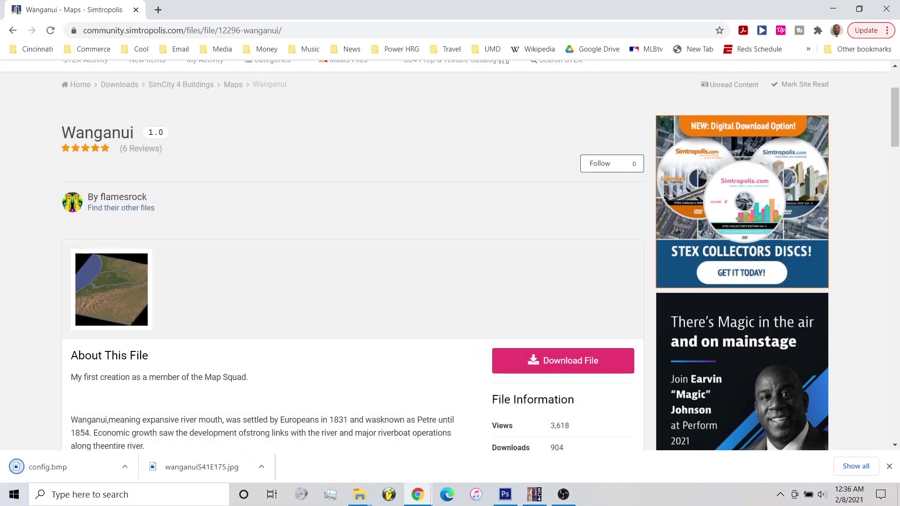
# Step: Show the downloaded config.bmp in its folder, dismiss the browser's download bar and minimize the browser
pyautogui.click(125, 467)
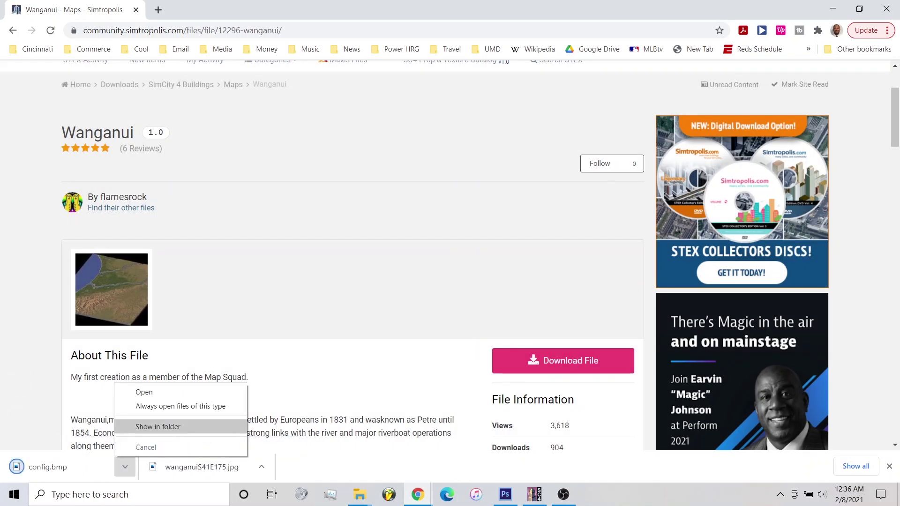
pyautogui.click(158, 426)
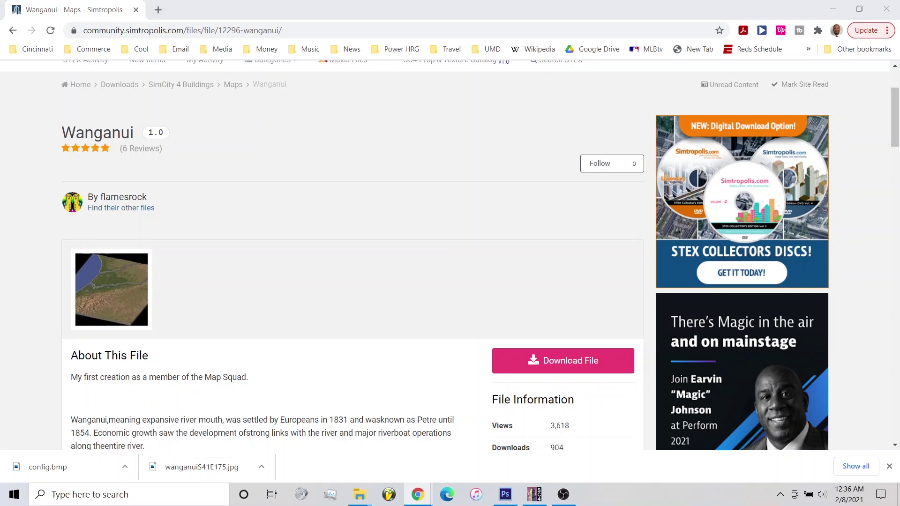
pyautogui.click(888, 467)
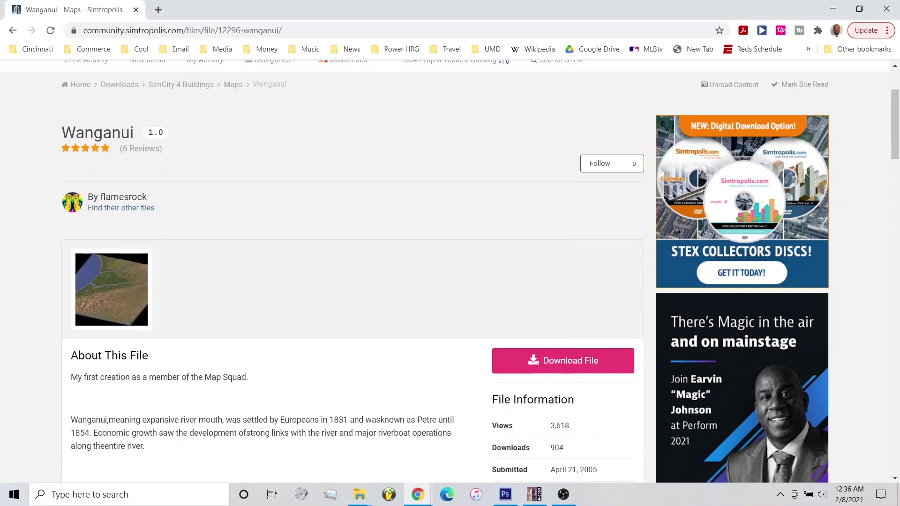
pyautogui.click(833, 8)
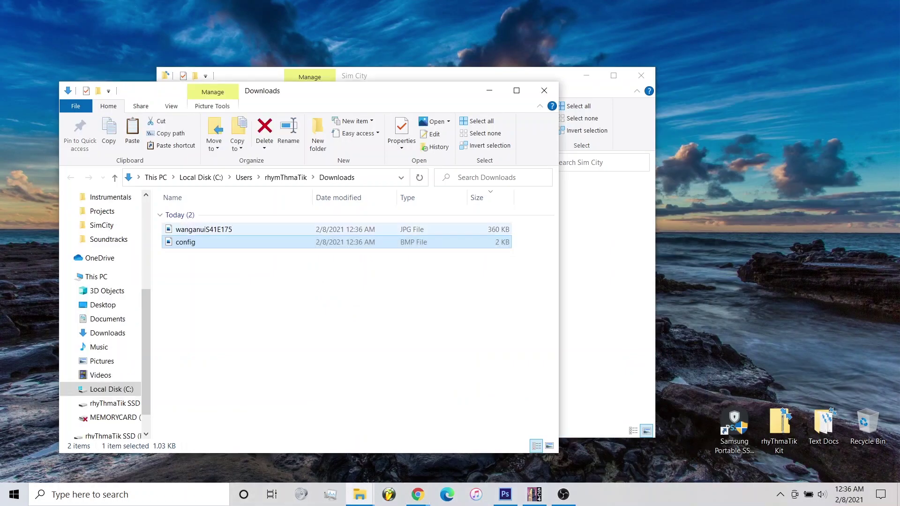
# Step: View the wanganuiS41E175 grayscale terrain image in Photos and close it
pyautogui.click(203, 229)
pyautogui.press('Return')
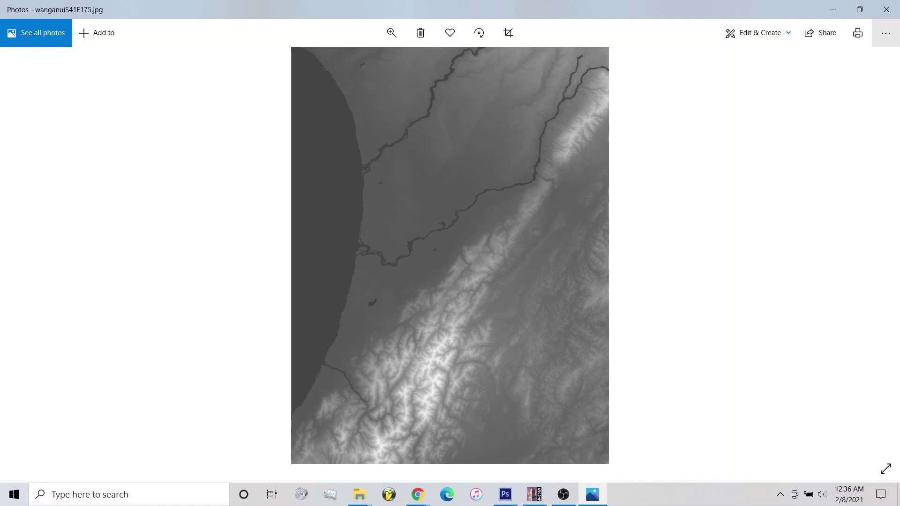
pyautogui.click(887, 9)
pyautogui.press('Escape')
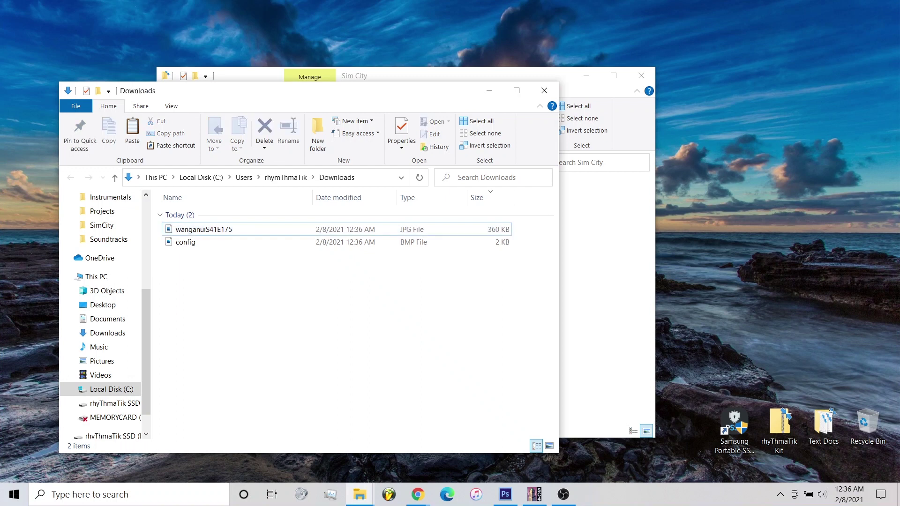
# Step: Move wanganuiS41E175 and config from Downloads into the Sim City region folder, replacing the existing config.bmp
pyautogui.moveTo(271, 293); pyautogui.dragTo(182, 234)
pyautogui.rightClick(187, 241)
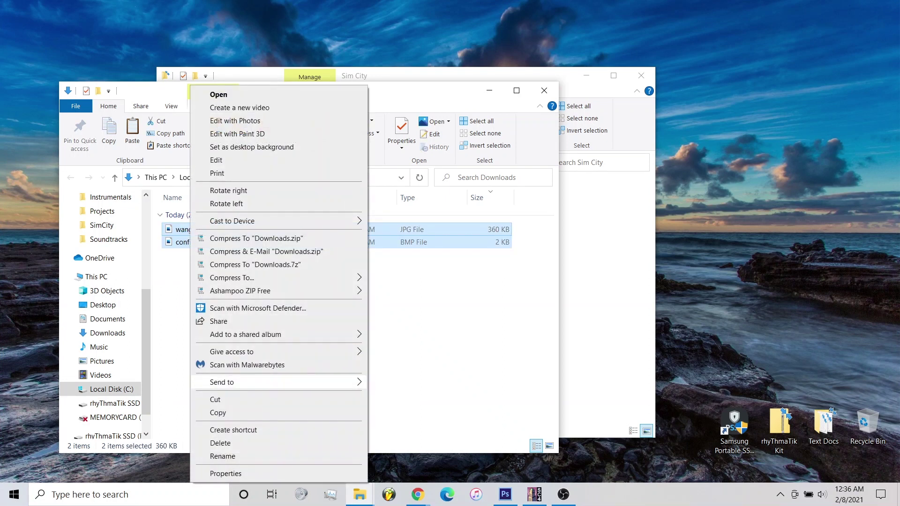
pyautogui.click(215, 399)
pyautogui.click(604, 281)
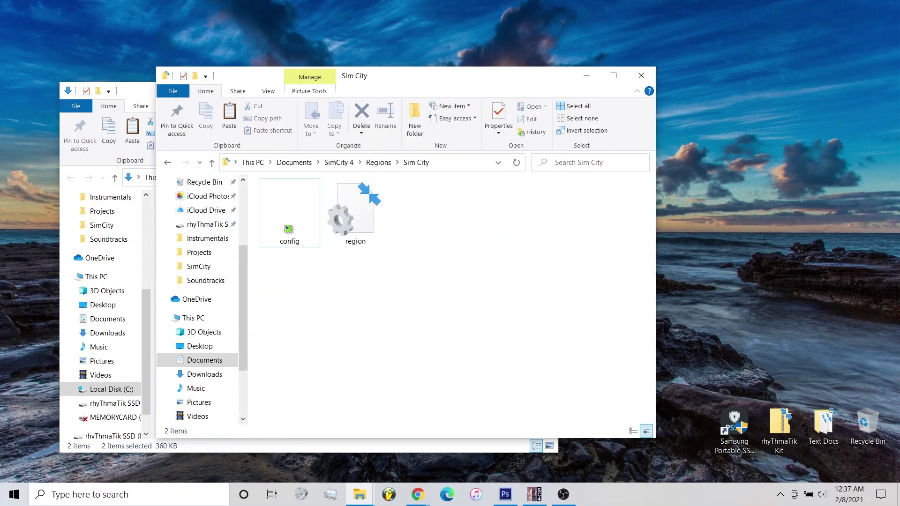
pyautogui.rightClick(333, 186)
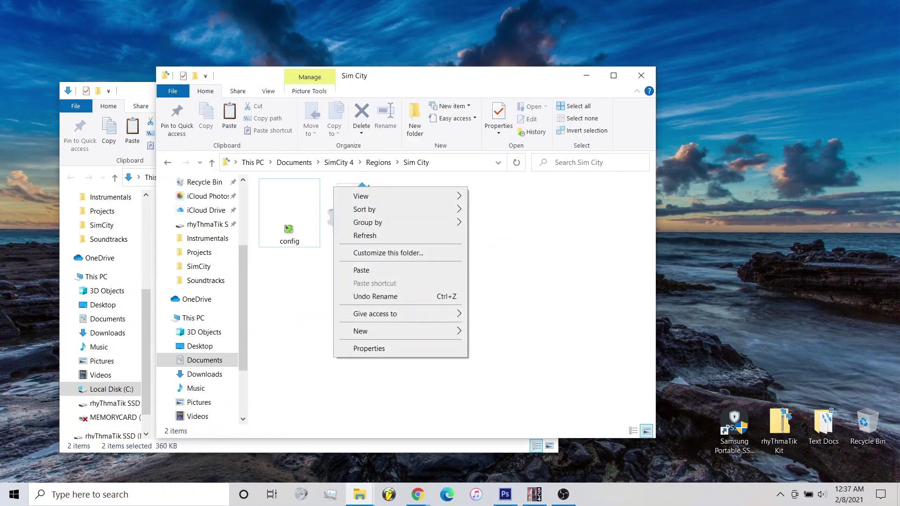
pyautogui.click(356, 270)
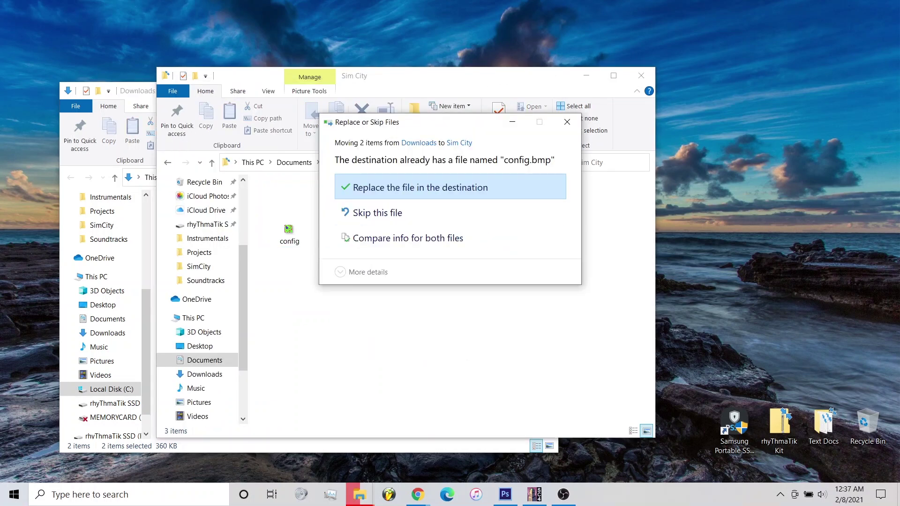
pyautogui.press('Return')
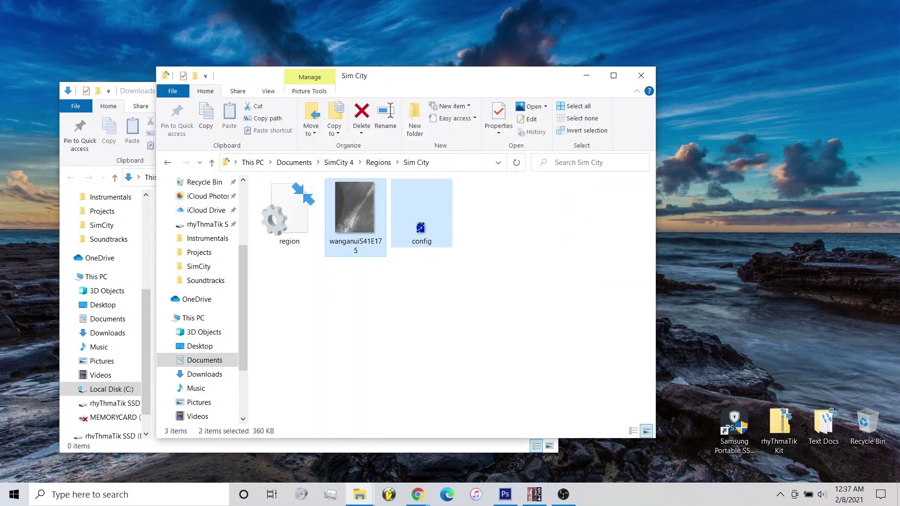
# Step: Open the new config image in Paint, examine its tile layout at 800% zoom and close Paint
pyautogui.rightClick(422, 213)
pyautogui.click(448, 160)
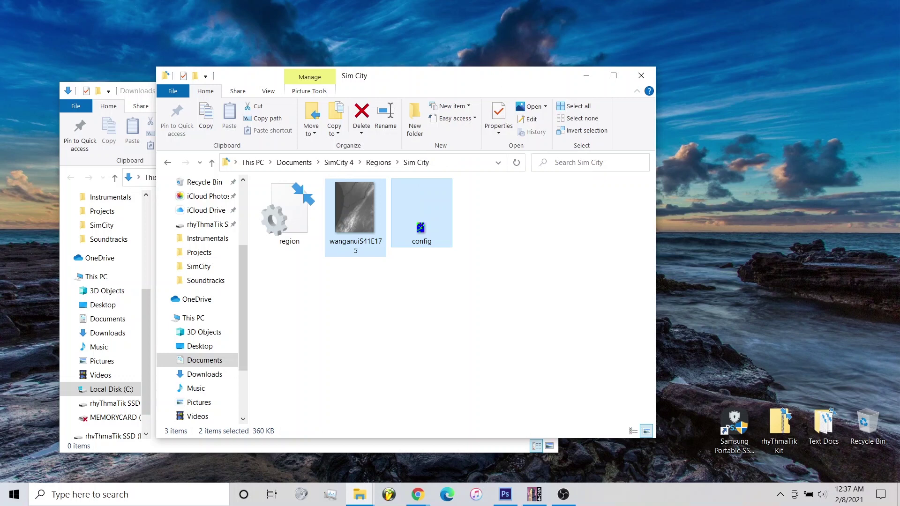
pyautogui.doubleClick(420, 220)
pyautogui.click(80, 20)
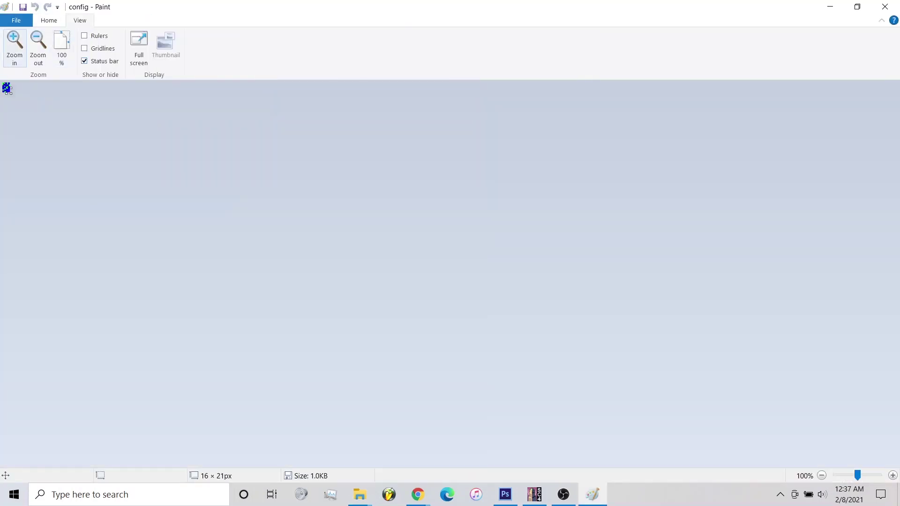
pyautogui.click(14, 45)
pyautogui.click(14, 44)
pyautogui.click(14, 45)
pyautogui.click(15, 45)
pyautogui.click(14, 45)
pyautogui.click(15, 44)
pyautogui.click(15, 44)
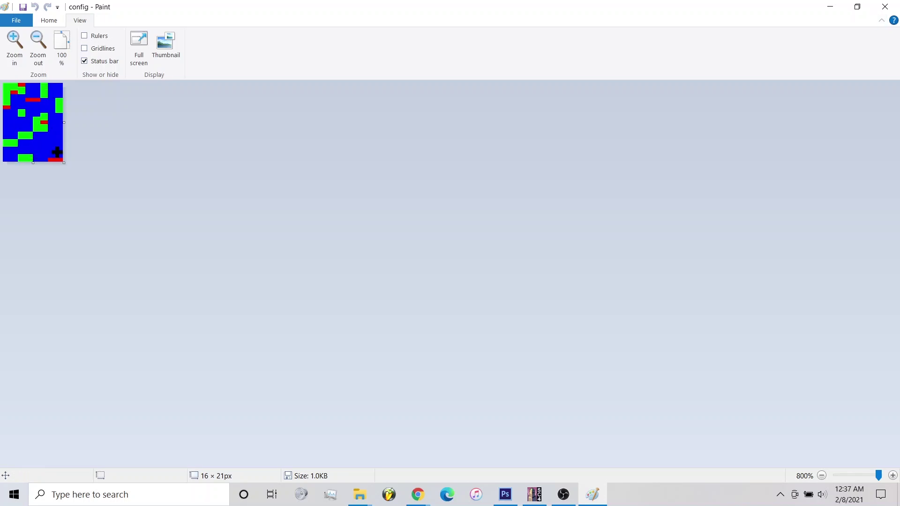
pyautogui.click(885, 6)
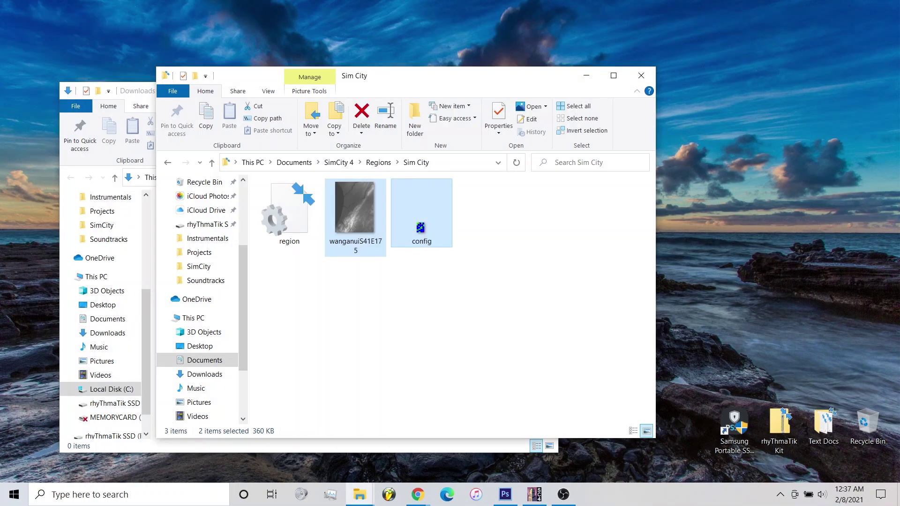
# Step: Switch to SimCity 4 and load the Timbuktu region
pyautogui.click(534, 494)
pyautogui.click(370, 19)
pyautogui.click(345, 70)
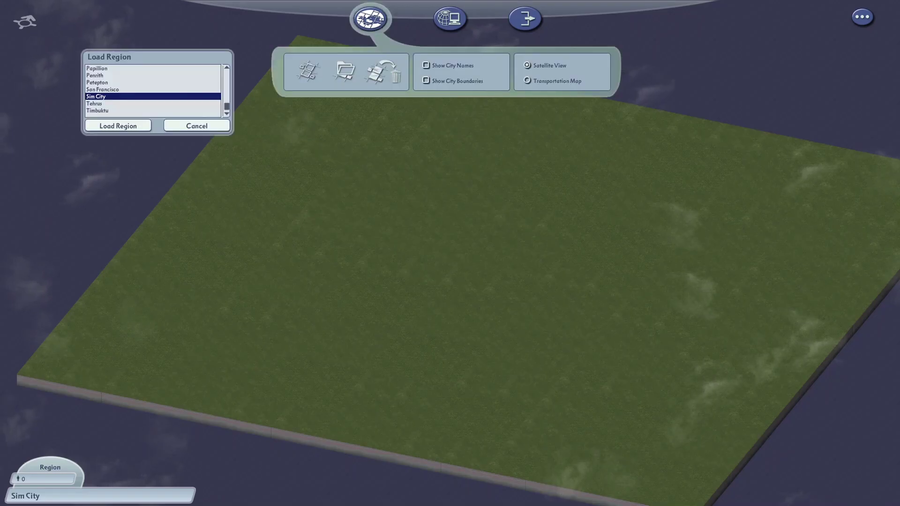
pyautogui.click(122, 110)
pyautogui.click(118, 125)
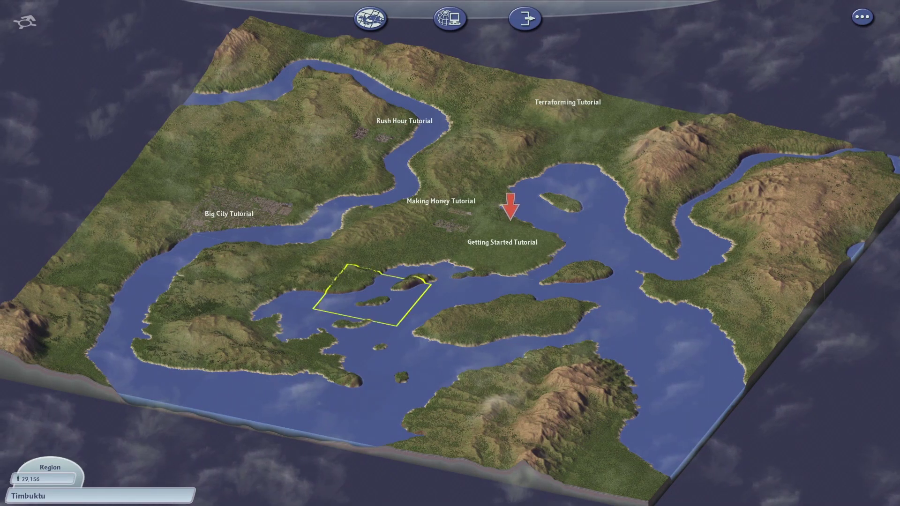
# Step: Load the Sim City region in place of Timbuktu
pyautogui.click(369, 19)
pyautogui.click(346, 71)
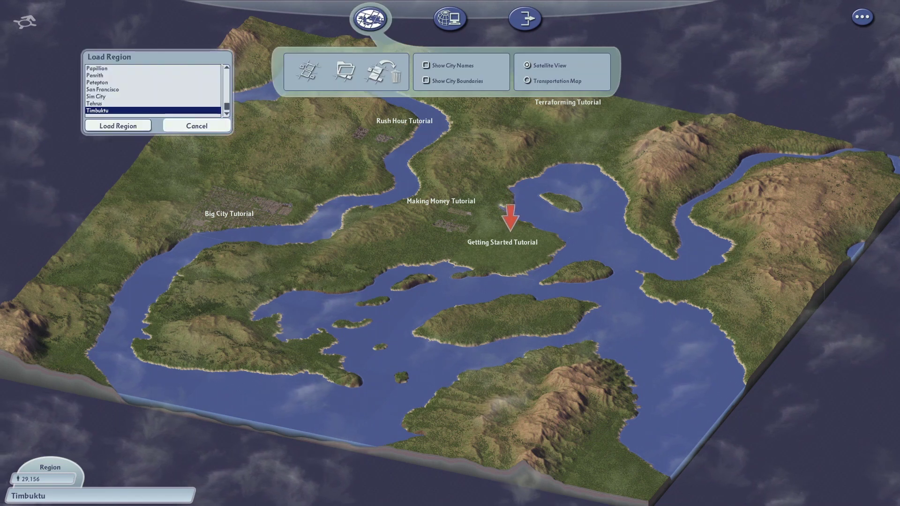
pyautogui.click(152, 96)
pyautogui.click(118, 126)
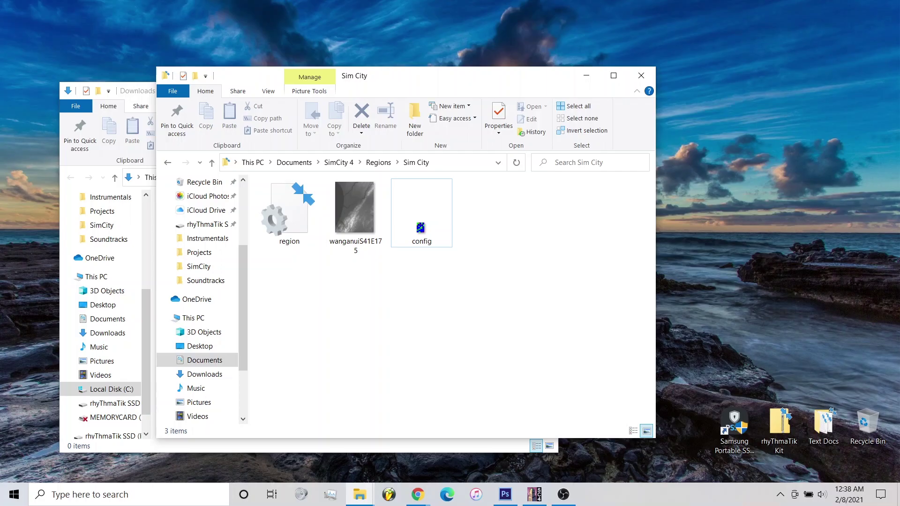
# Step: Open the config image from the Sim City region folder in Paint for editing and enlarge it to 800%
pyautogui.click(421, 220)
pyautogui.rightClick(421, 220)
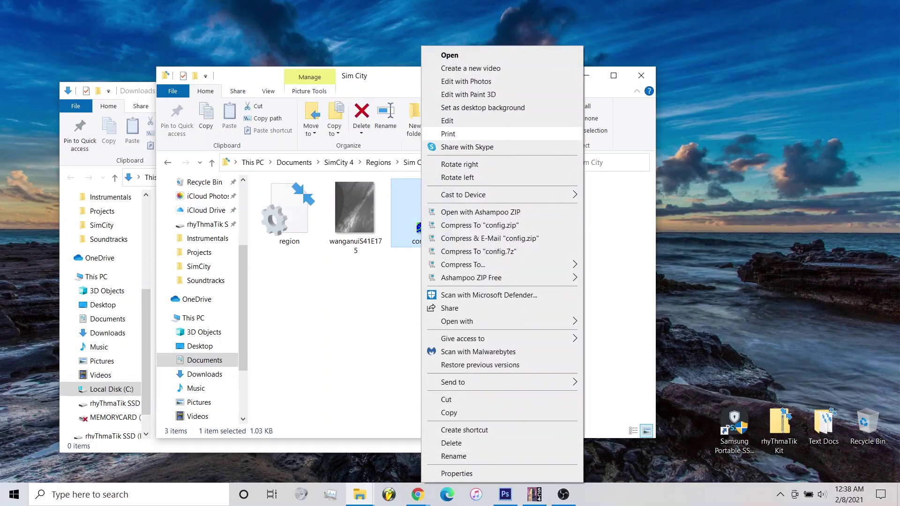
pyautogui.click(448, 120)
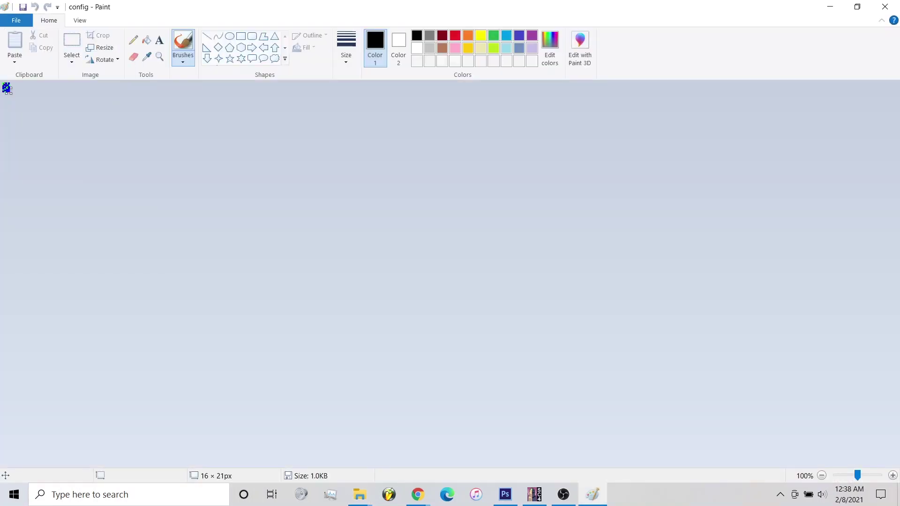
pyautogui.click(79, 20)
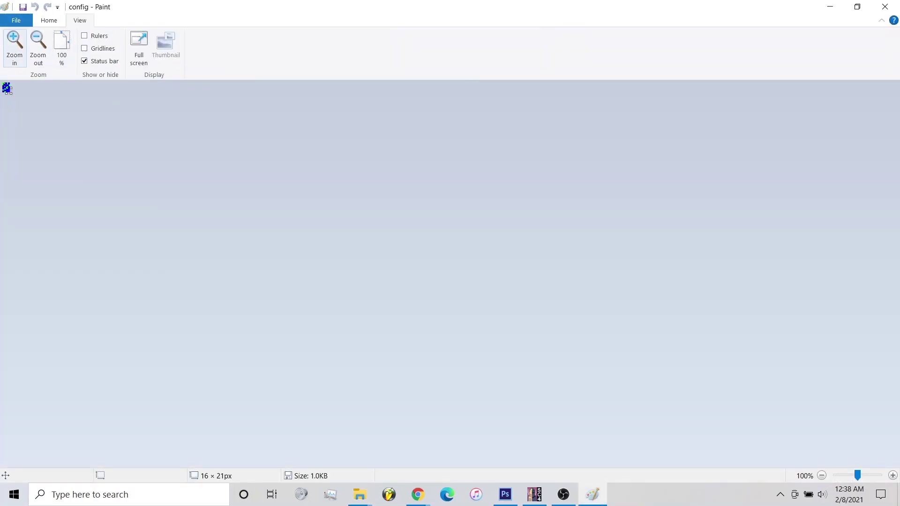
pyautogui.click(14, 48)
pyautogui.click(15, 48)
pyautogui.click(15, 47)
pyautogui.click(14, 47)
pyautogui.click(15, 47)
pyautogui.click(15, 47)
pyautogui.click(15, 47)
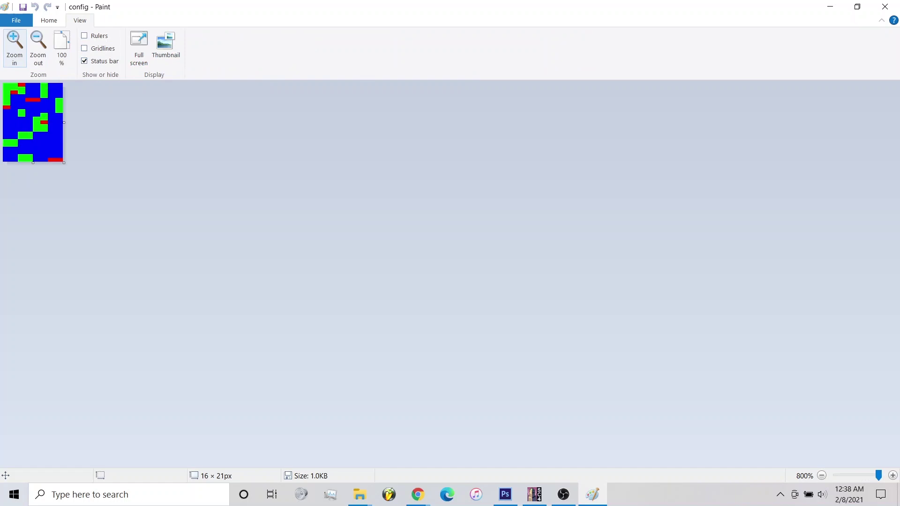
# Step: Sample the red of a small tile in the config image and inspect its RGB values without changing them
pyautogui.click(48, 20)
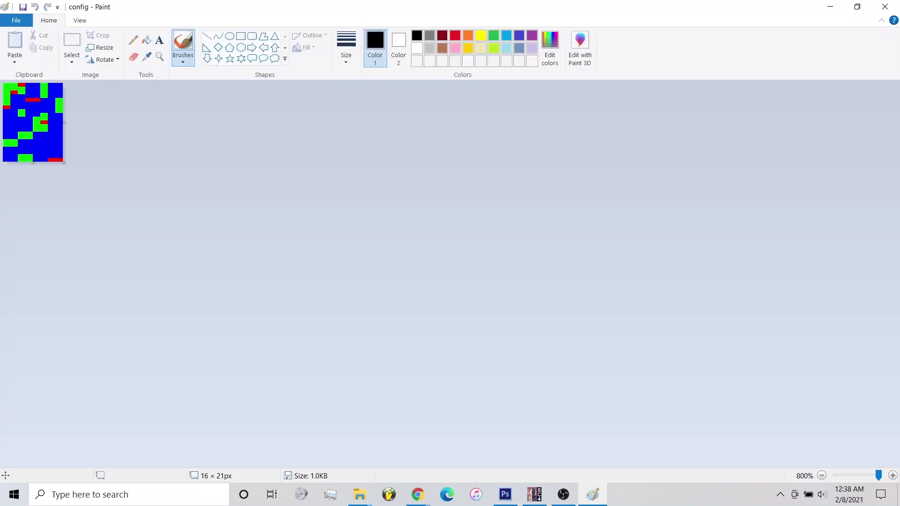
pyautogui.click(146, 56)
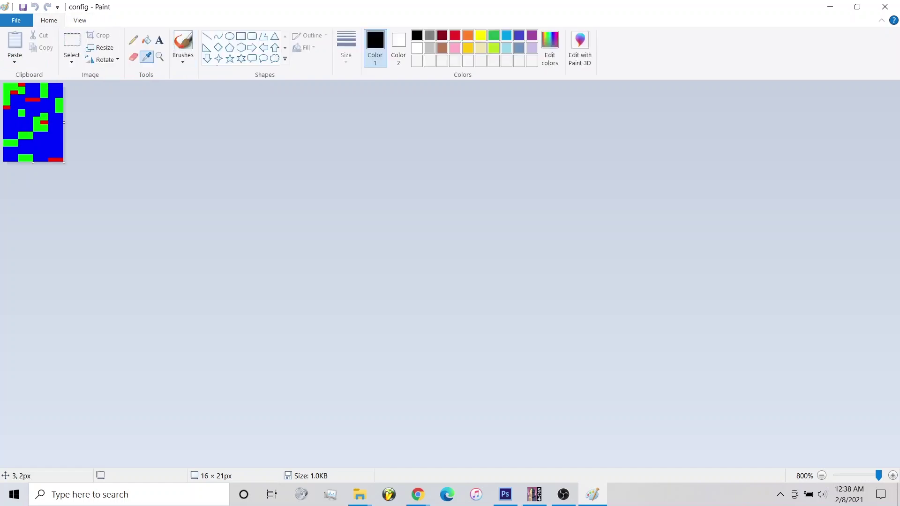
pyautogui.click(16, 92)
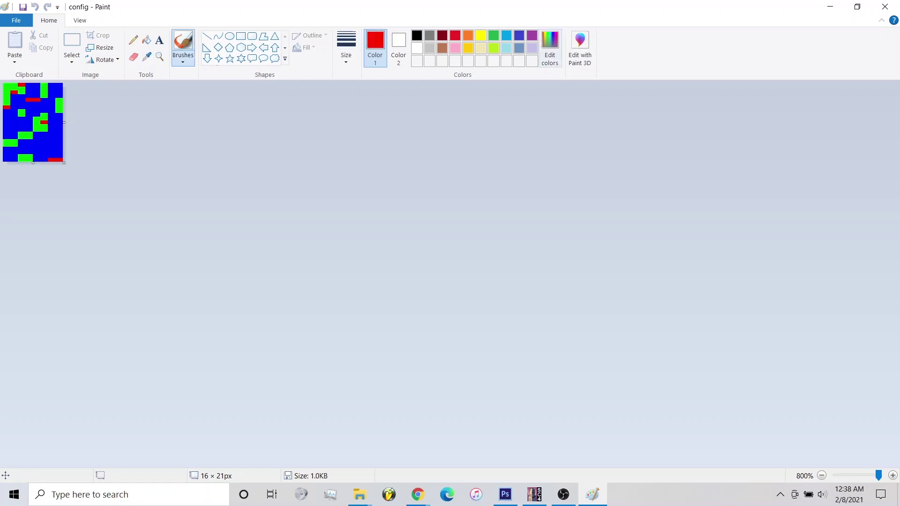
pyautogui.click(550, 49)
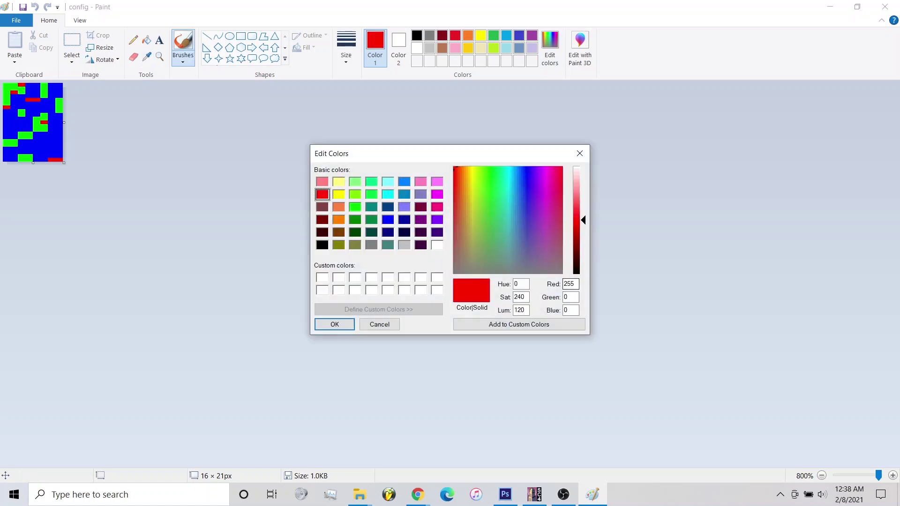
pyautogui.click(571, 310)
pyautogui.click(579, 153)
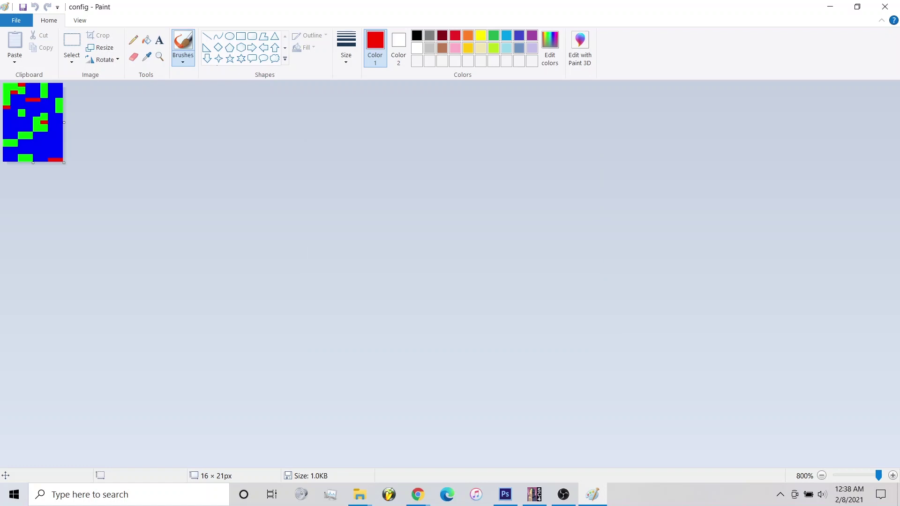
# Step: Sample the green of a medium tile in the config image and inspect its RGB values
pyautogui.click(146, 56)
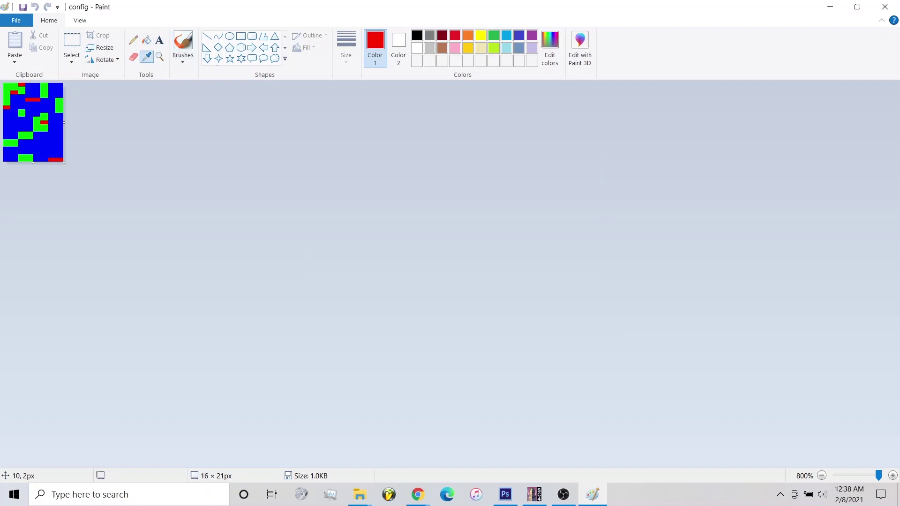
pyautogui.click(46, 93)
pyautogui.click(549, 47)
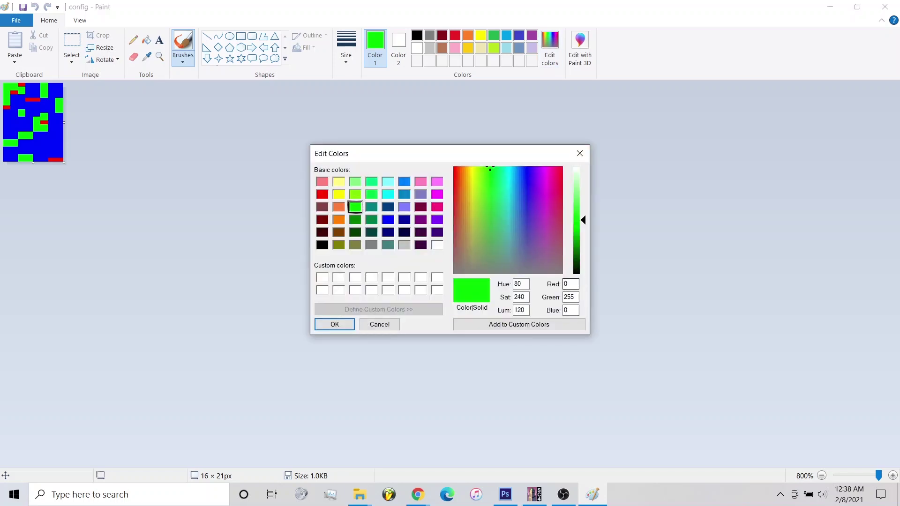
pyautogui.click(580, 153)
# Step: Sample the blue of a large tile, check its RGB values and add it to the palette as the active colour
pyautogui.click(146, 57)
pyautogui.click(57, 145)
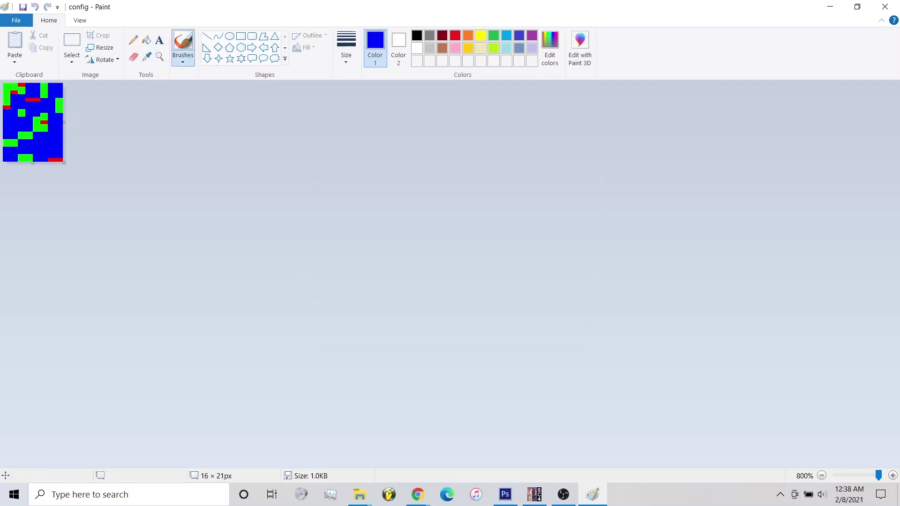
pyautogui.click(550, 47)
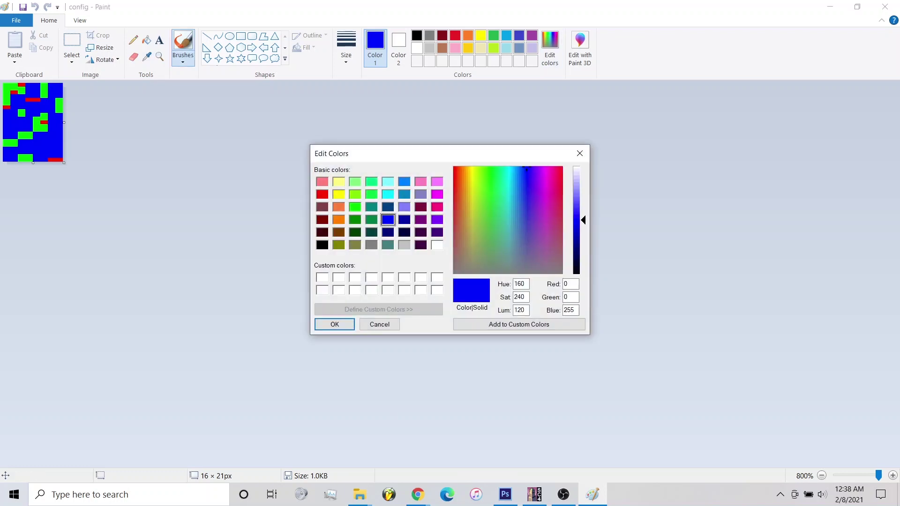
pyautogui.press('Tab')
pyautogui.press('Tab')
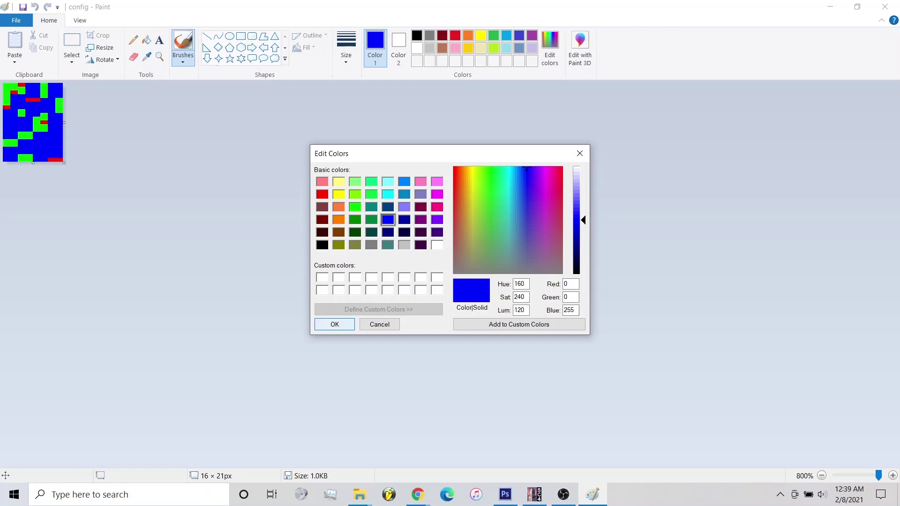
pyautogui.click(334, 324)
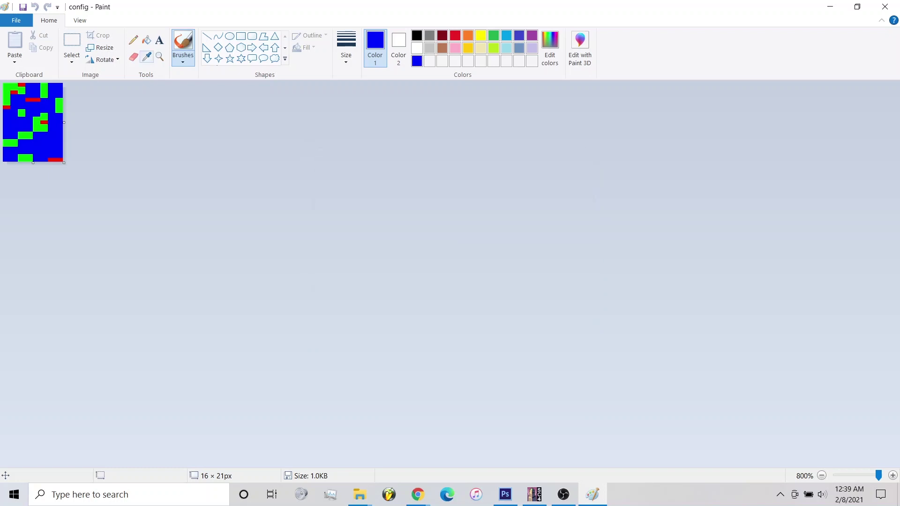
# Step: Fill all green and red areas of the config image with the sampled blue so the whole image is blue
pyautogui.click(147, 40)
pyautogui.click(44, 90)
pyautogui.click(59, 106)
pyautogui.click(12, 89)
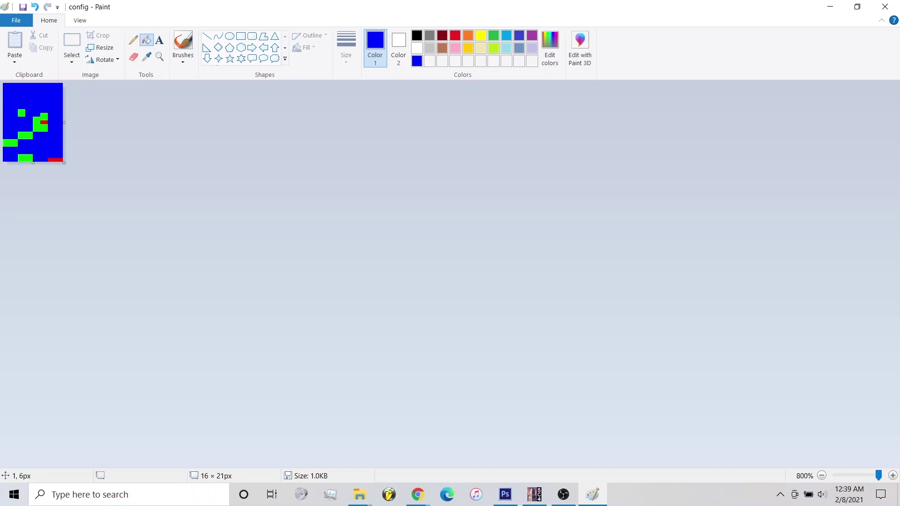
pyautogui.click(38, 122)
pyautogui.click(24, 137)
pyautogui.click(12, 142)
pyautogui.click(20, 159)
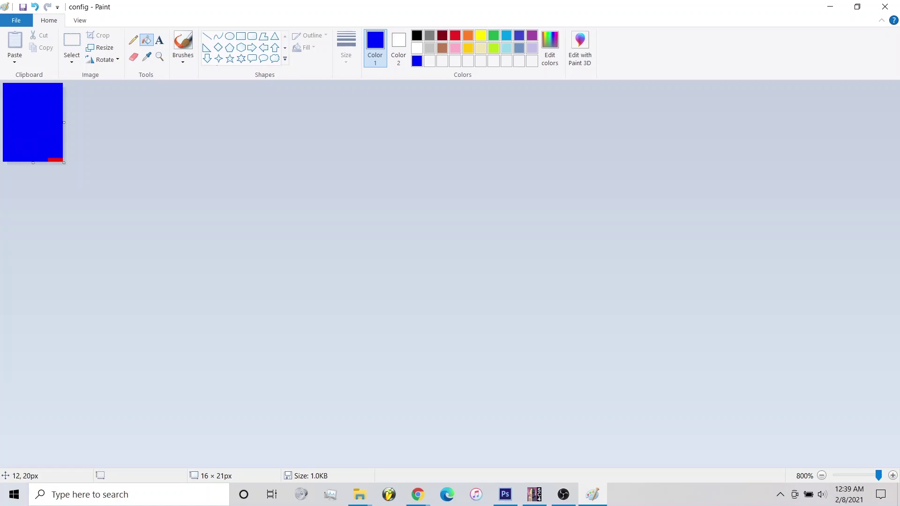
pyautogui.click(54, 160)
# Step: Resize the config image to 20 pixels horizontally and 24 pixels vertically, then save it and close Paint
pyautogui.click(100, 48)
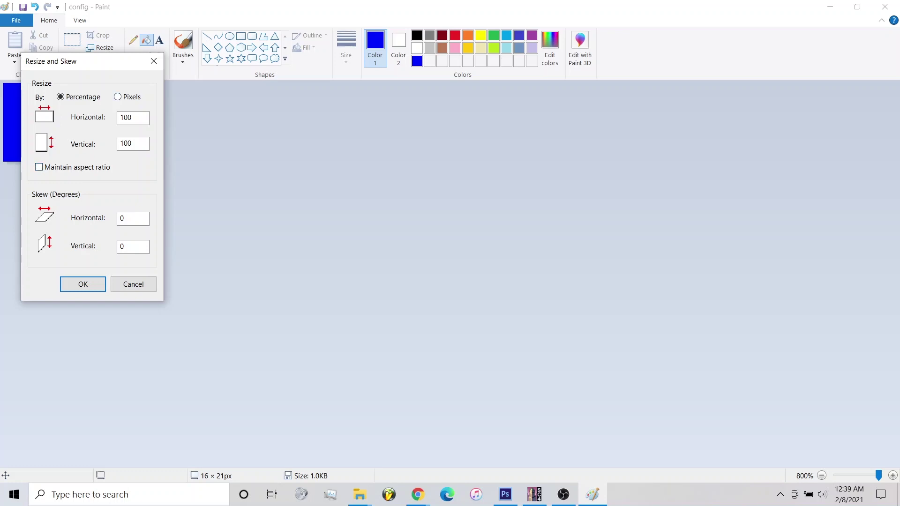
pyautogui.click(117, 96)
pyautogui.click(133, 118)
pyautogui.press('BackSpace')
pyautogui.press('BackSpace')
pyautogui.write('24')
pyautogui.press('Tab')
pyautogui.write('24')
pyautogui.hotkey('shift', 'Tab')
pyautogui.click(128, 118)
pyautogui.hotkey('shift', 'Left')
pyautogui.write('0')
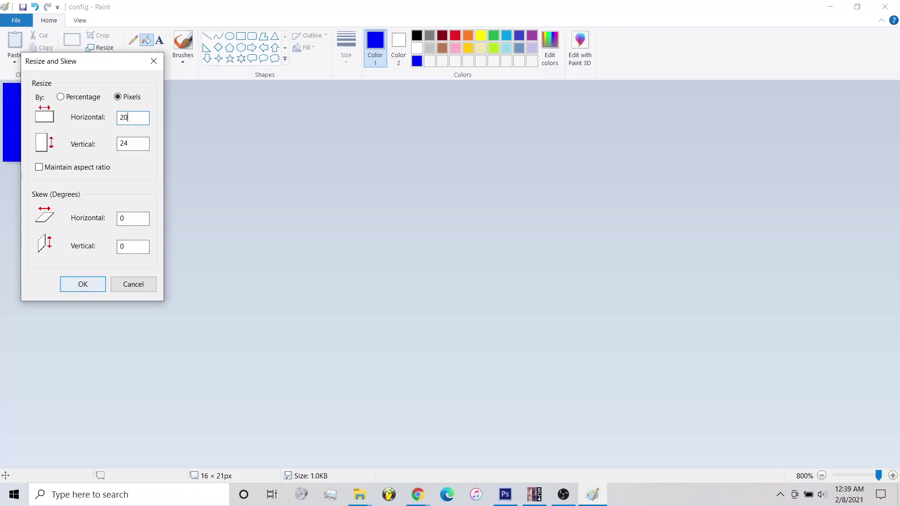
pyautogui.press('Return')
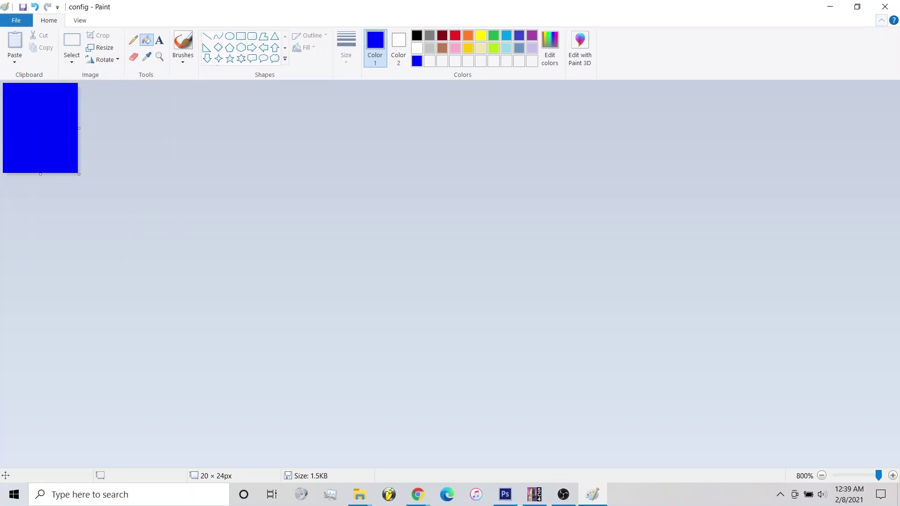
pyautogui.click(885, 6)
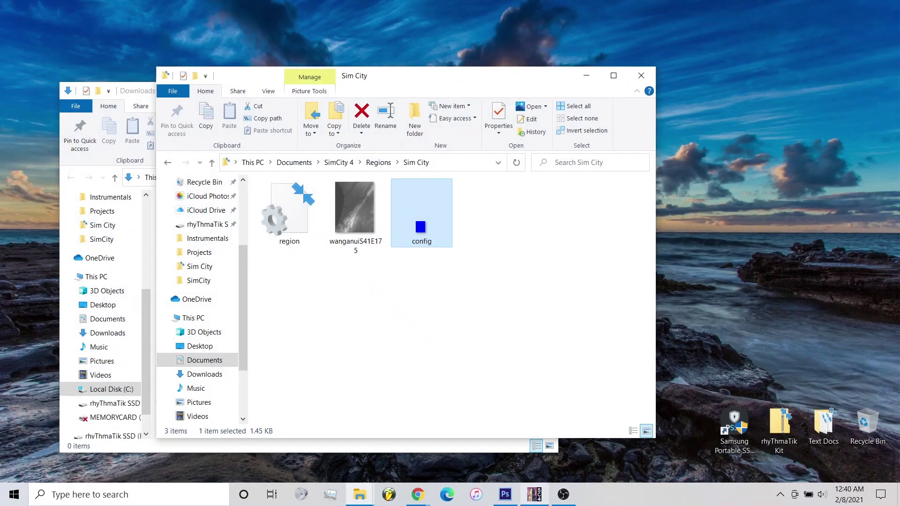
# Step: Switch to SimCity 4 and load the Timbuktu region
pyautogui.click(534, 494)
pyautogui.click(97, 110)
pyautogui.click(117, 126)
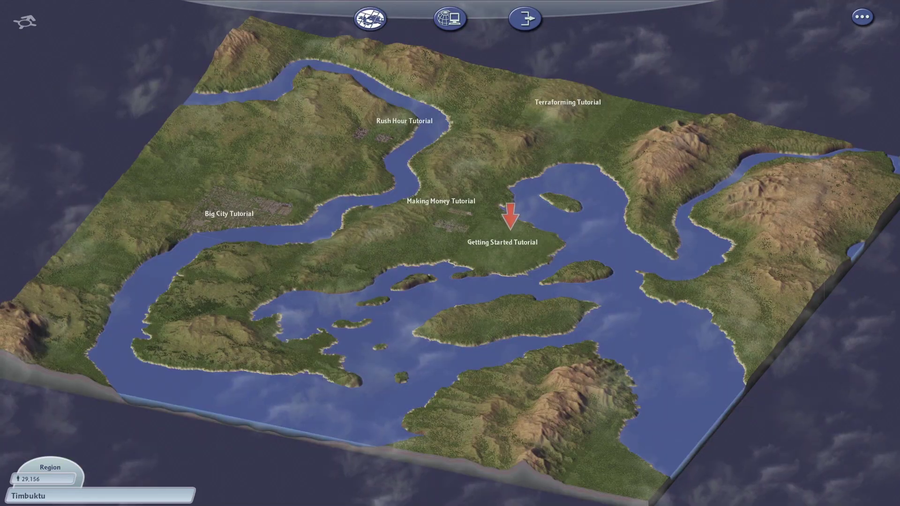
# Step: Load the Sim City region again so that it uses the edited config image
pyautogui.click(370, 19)
pyautogui.click(345, 71)
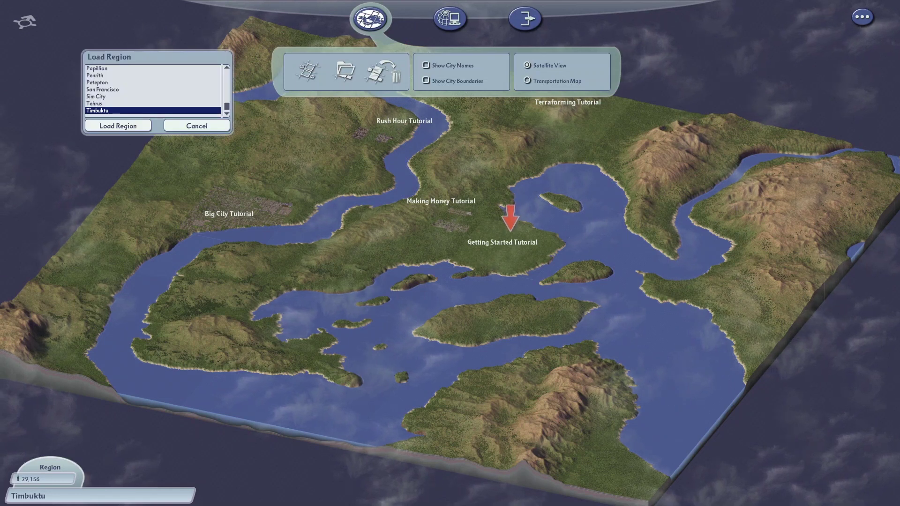
pyautogui.click(95, 103)
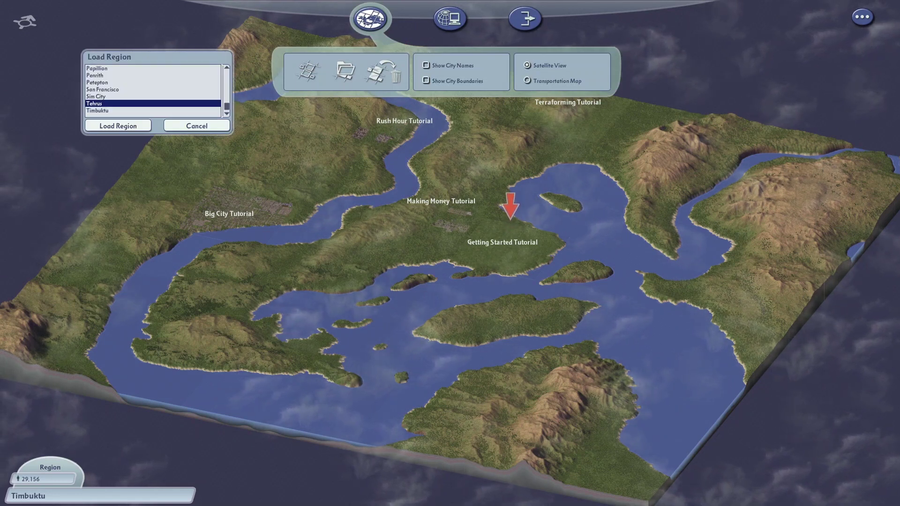
pyautogui.click(141, 96)
pyautogui.click(118, 126)
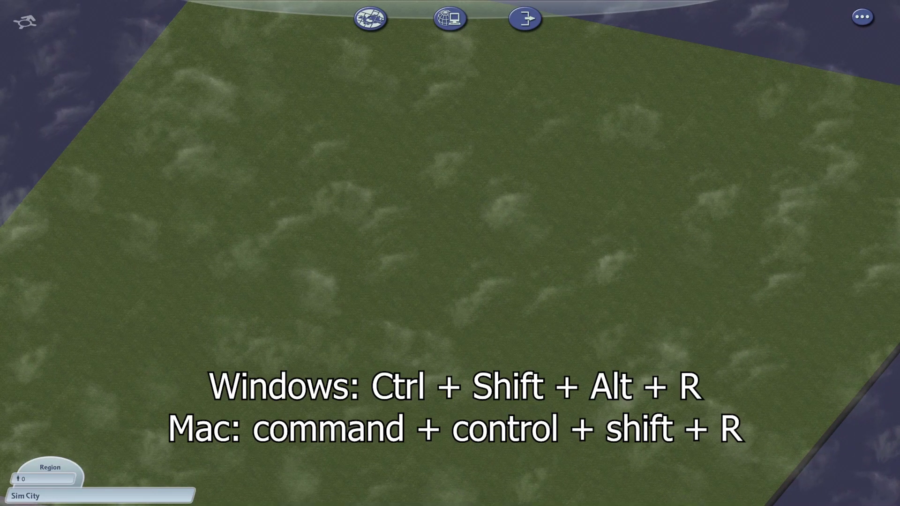
# Step: Start a region terrain import and browse from the C: drive to the SimCity 4 folder in the user's Documents
pyautogui.hotkey('ctrl', 'shift', 'alt', 'r')
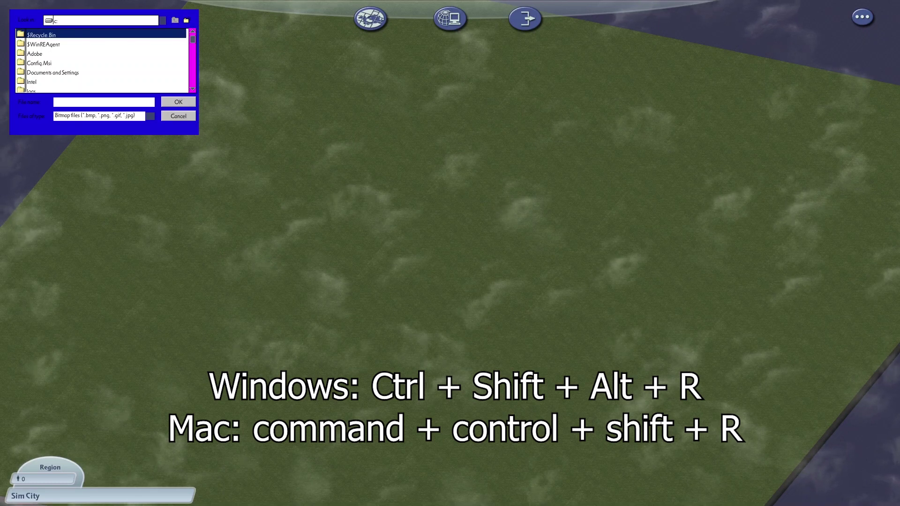
pyautogui.scroll(-2, 101, 61)
pyautogui.scroll(-1, 101, 61)
pyautogui.click(101, 89)
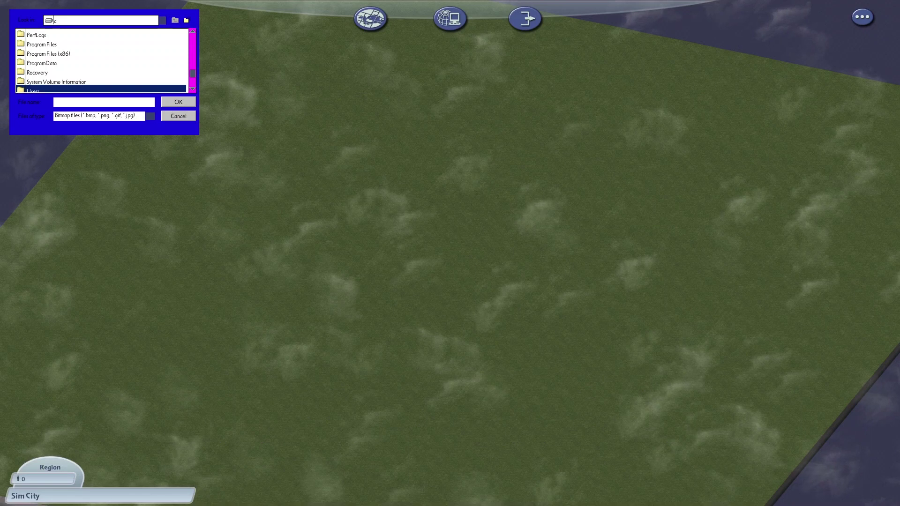
pyautogui.scroll(-1, 102, 61)
pyautogui.press('Return')
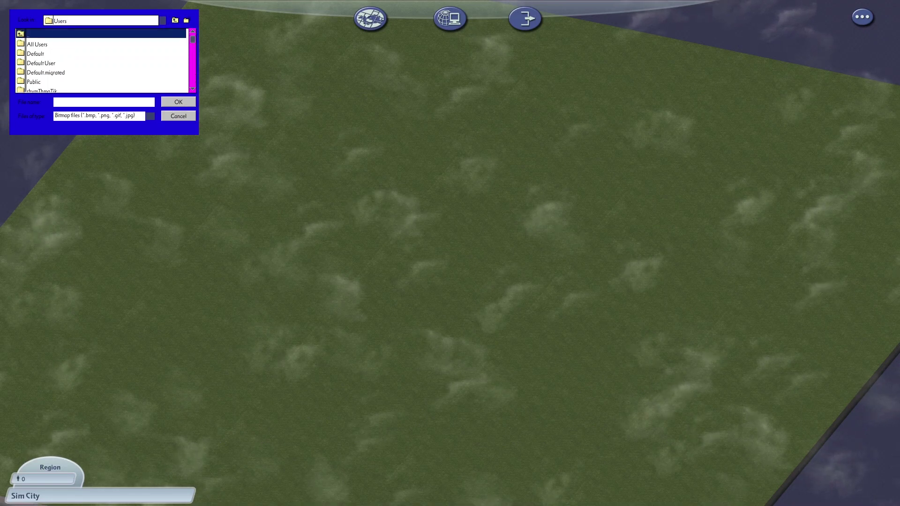
pyautogui.doubleClick(42, 90)
pyautogui.scroll(-2, 101, 60)
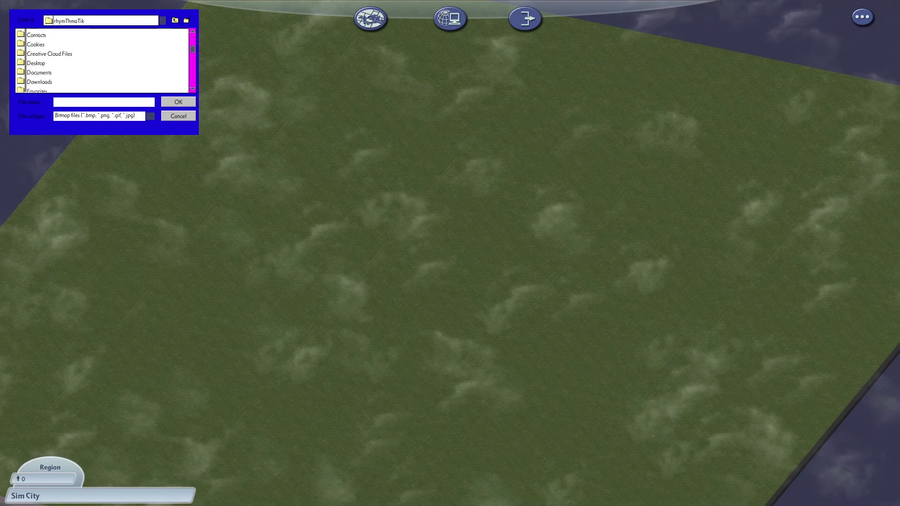
pyautogui.doubleClick(39, 72)
pyautogui.scroll(-8, 100, 61)
pyautogui.doubleClick(37, 63)
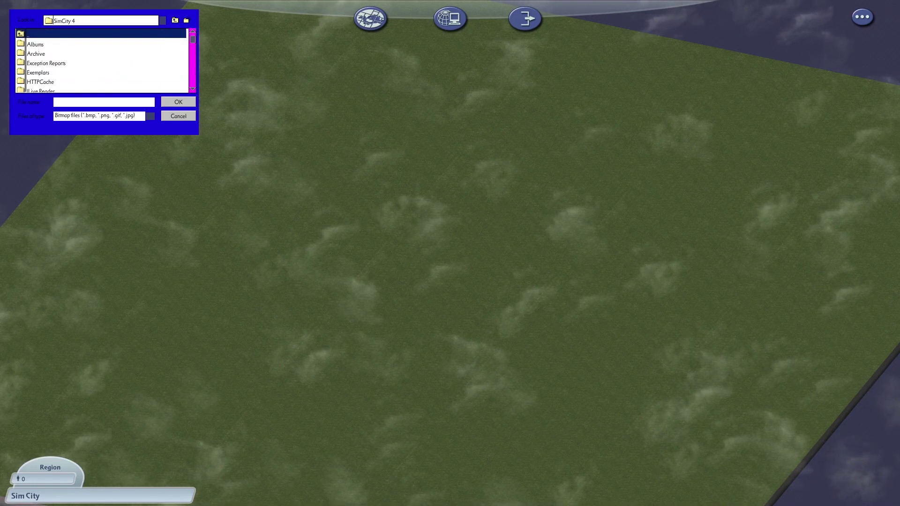
# Step: Try to import wanganuiS41E175.jpg from the Regions > Sim City folder as the region's terrain
pyautogui.scroll(-6, 101, 61)
pyautogui.scroll(1, 101, 61)
pyautogui.doubleClick(36, 54)
pyautogui.scroll(-5, 101, 61)
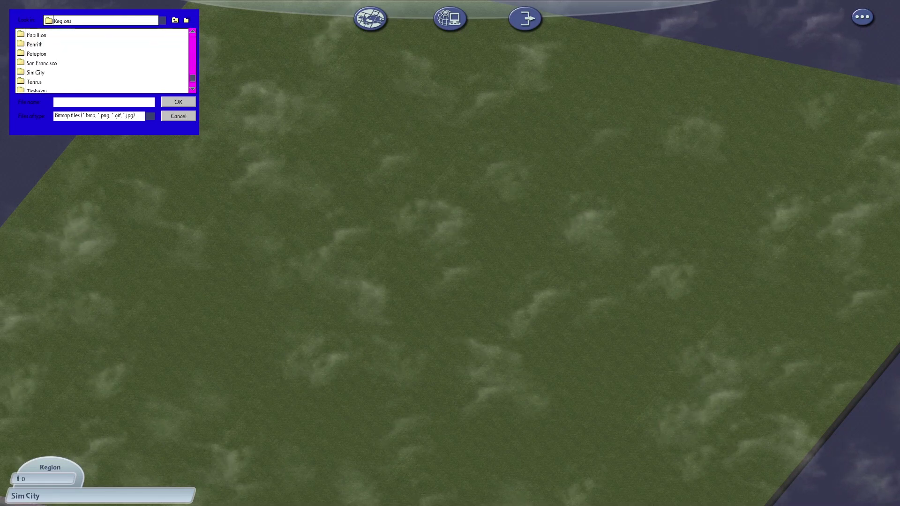
pyautogui.doubleClick(35, 72)
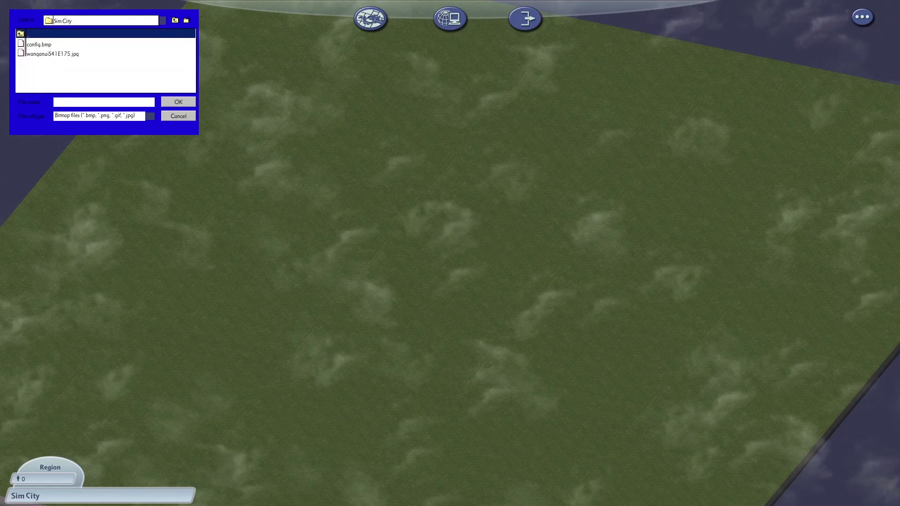
pyautogui.doubleClick(52, 54)
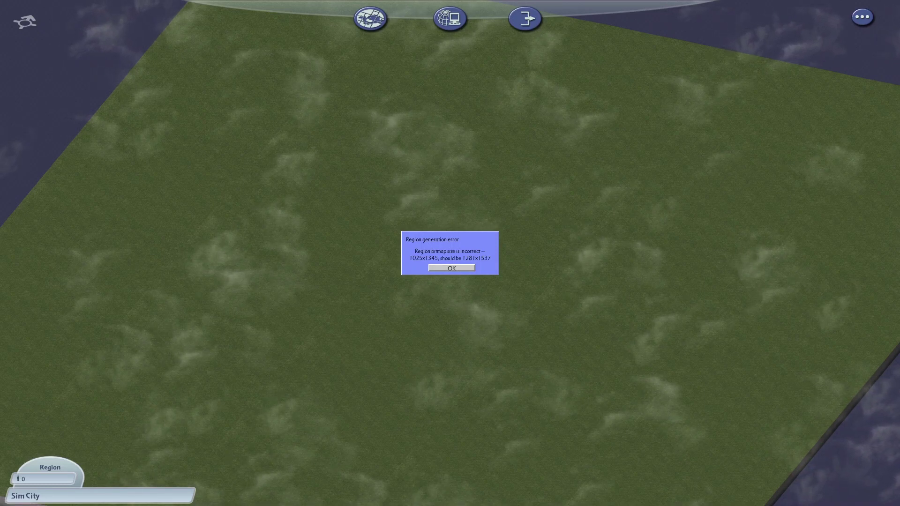
# Step: Close the region generation error and switch to Photoshop, where wanganuiS41E175.jpg is open
pyautogui.click(451, 268)
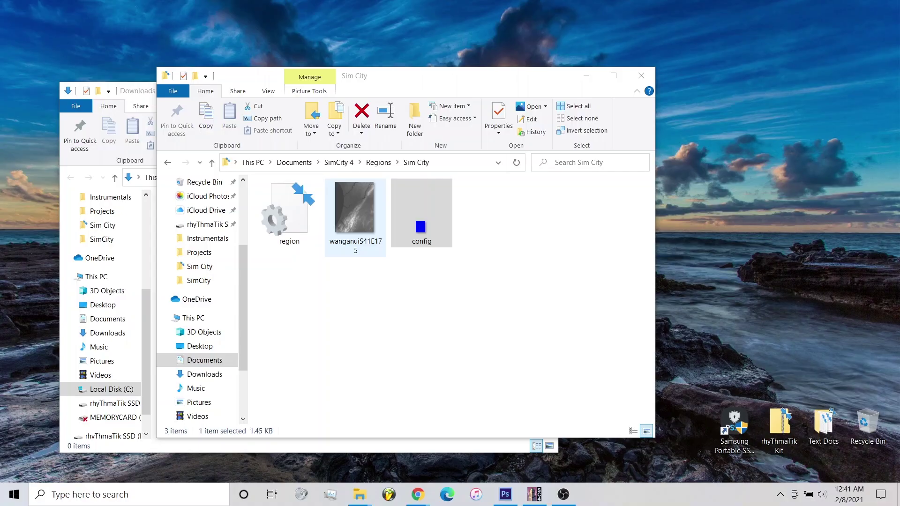
pyautogui.click(355, 217)
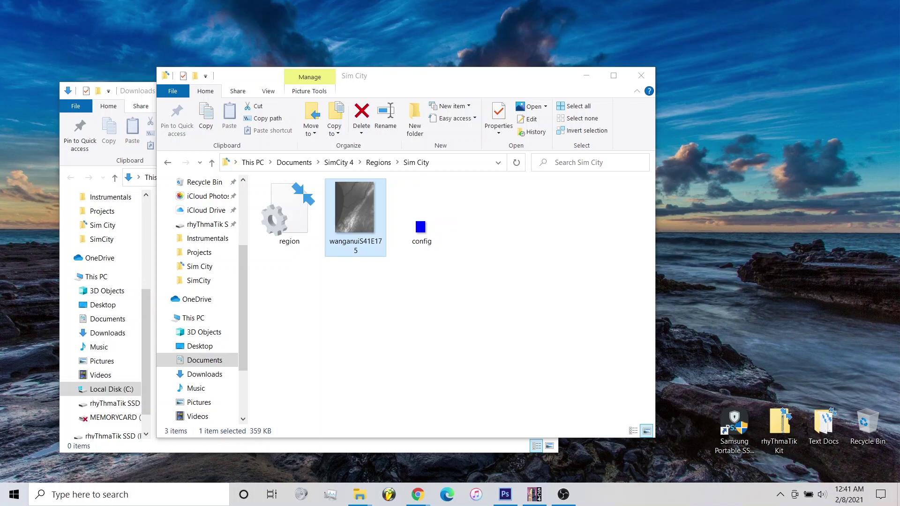
pyautogui.click(505, 494)
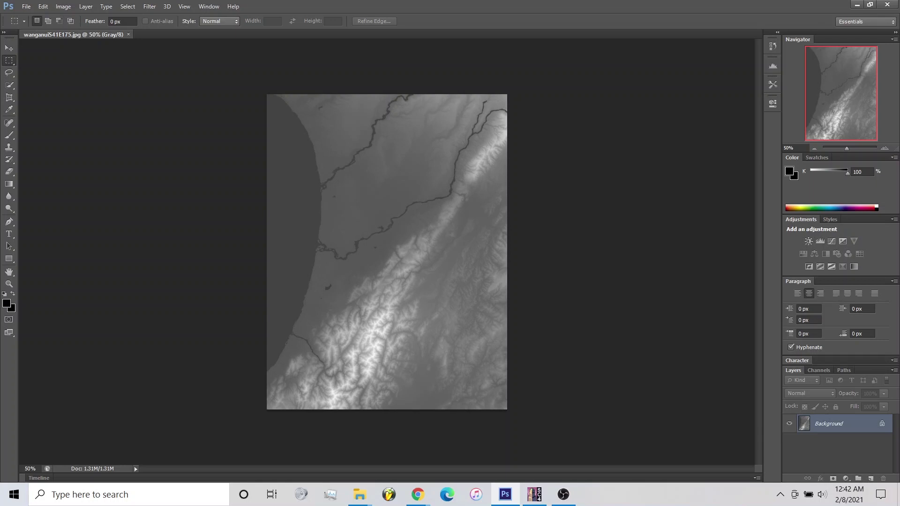
# Step: Resize the wanganuiS41E175.jpg image to 1281 pixels wide and 1537 pixels high
pyautogui.click(63, 7)
pyautogui.click(83, 91)
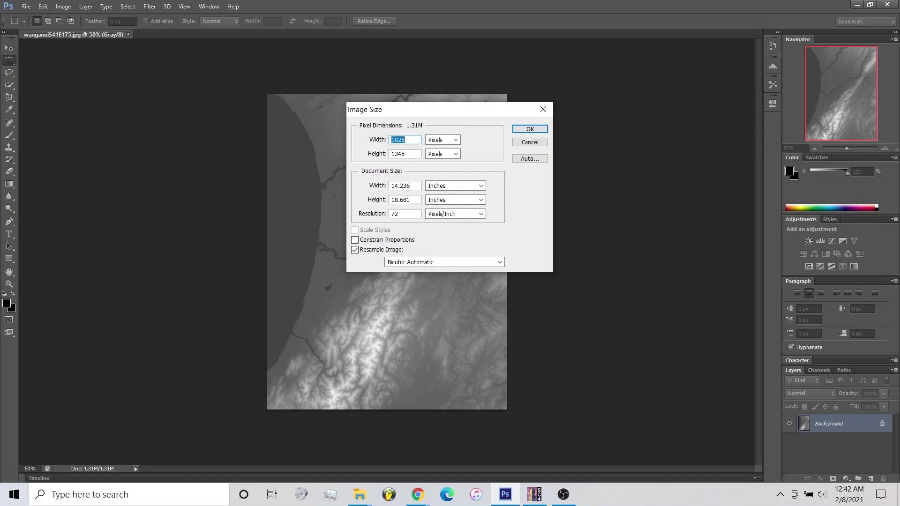
pyautogui.write('1281')
pyautogui.press('Tab')
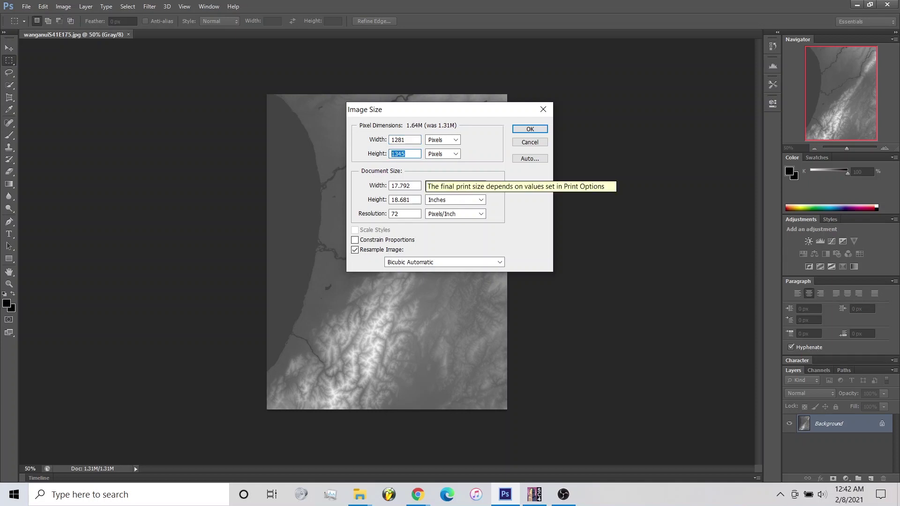
pyautogui.write('1')
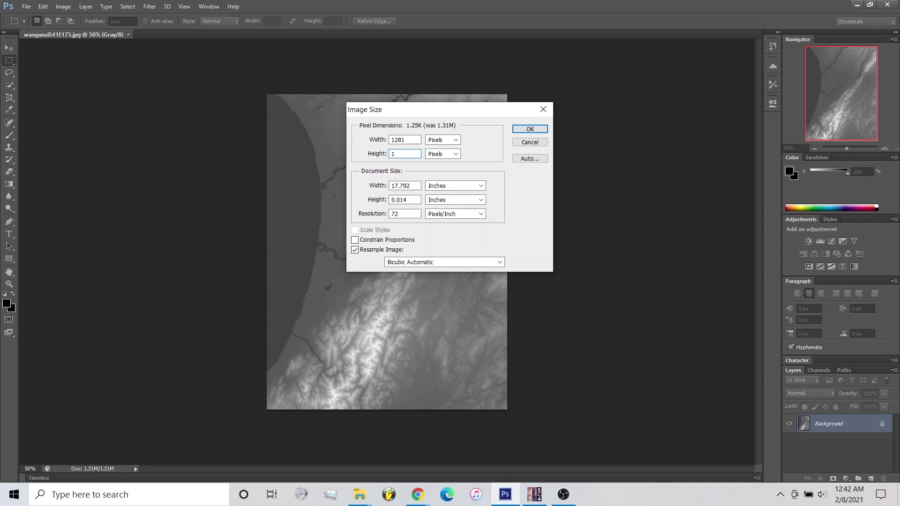
pyautogui.write('537')
pyautogui.press('Return')
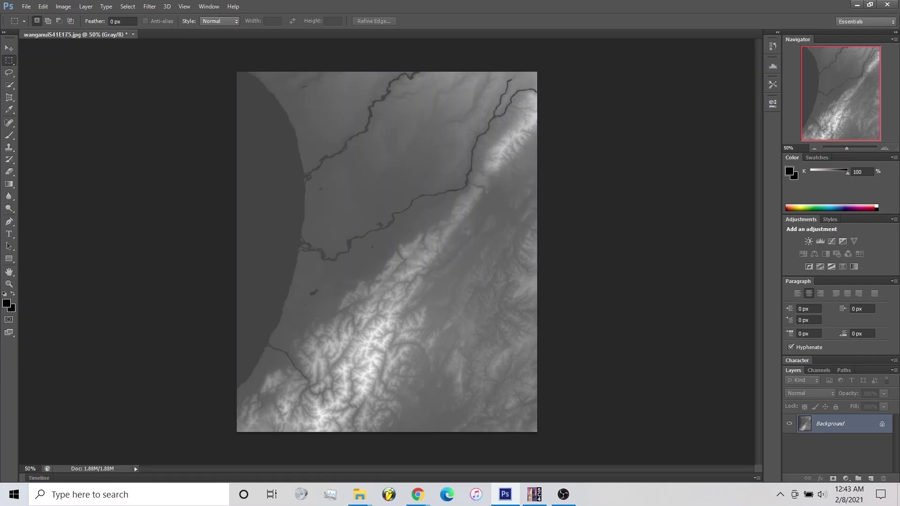
# Step: Save the resized terrain image and switch back to SimCity 4
pyautogui.click(26, 7)
pyautogui.click(37, 136)
pyautogui.click(856, 4)
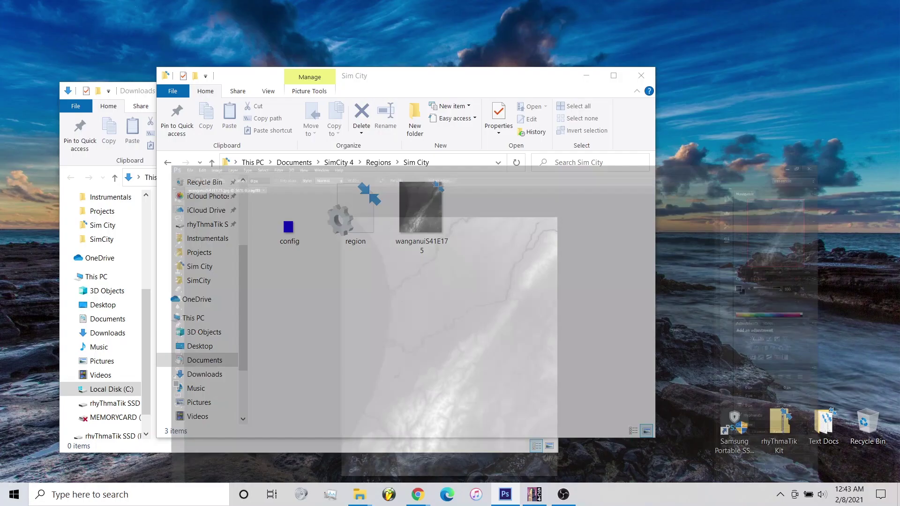
pyautogui.click(534, 494)
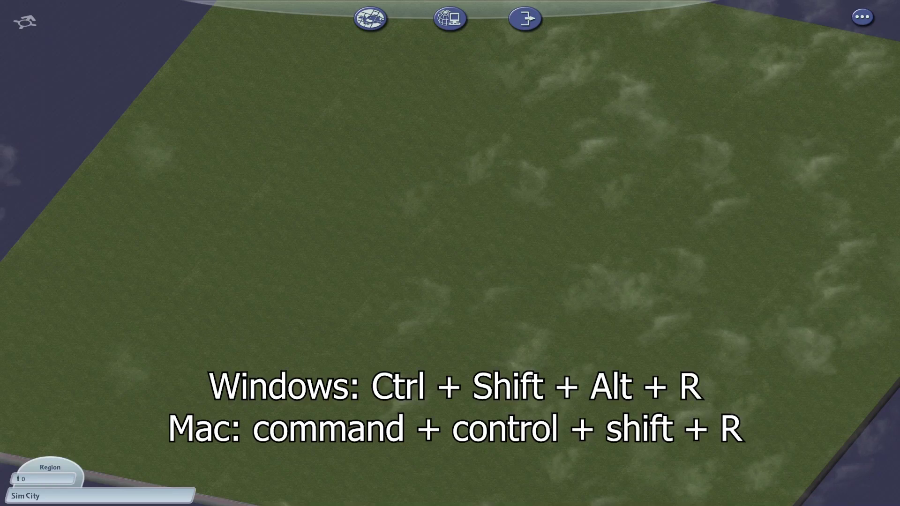
# Step: Start a new region terrain import and browse through Users and the user's Documents to the SimCity 4 folder
pyautogui.hotkey('ctrl', 'shift', 'alt', 'r')
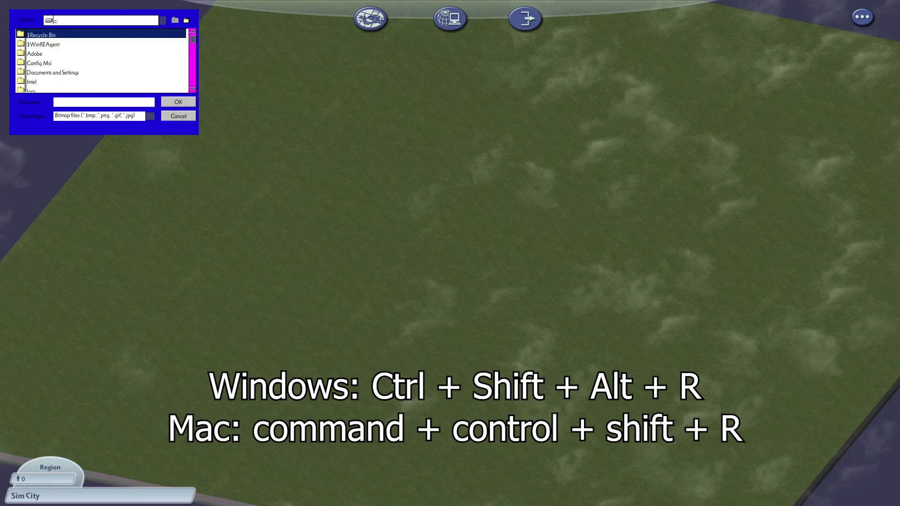
pyautogui.scroll(-3, 101, 60)
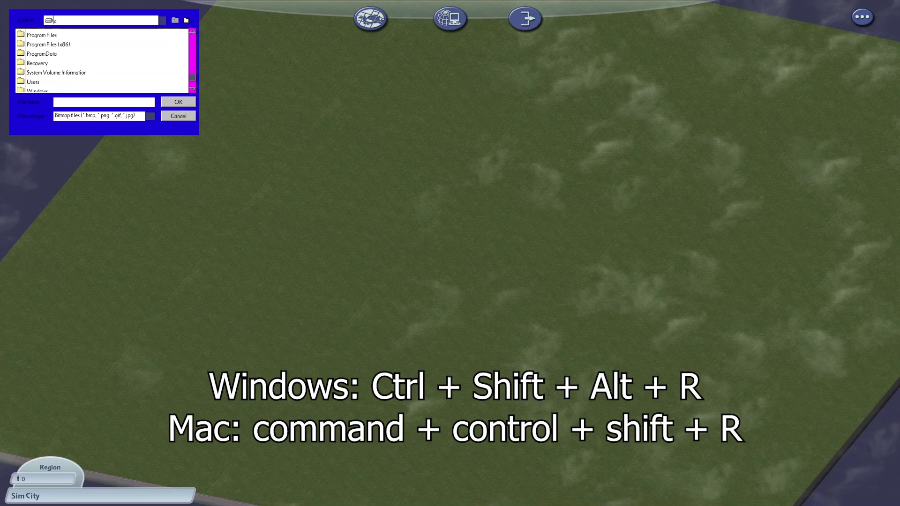
pyautogui.doubleClick(35, 81)
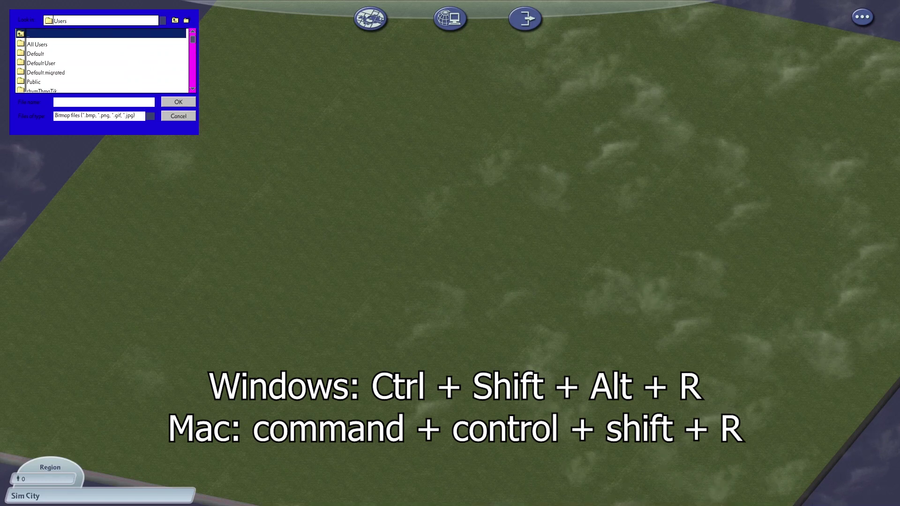
pyautogui.click(42, 89)
pyautogui.doubleClick(41, 89)
pyautogui.scroll(-4, 101, 60)
pyautogui.doubleClick(39, 44)
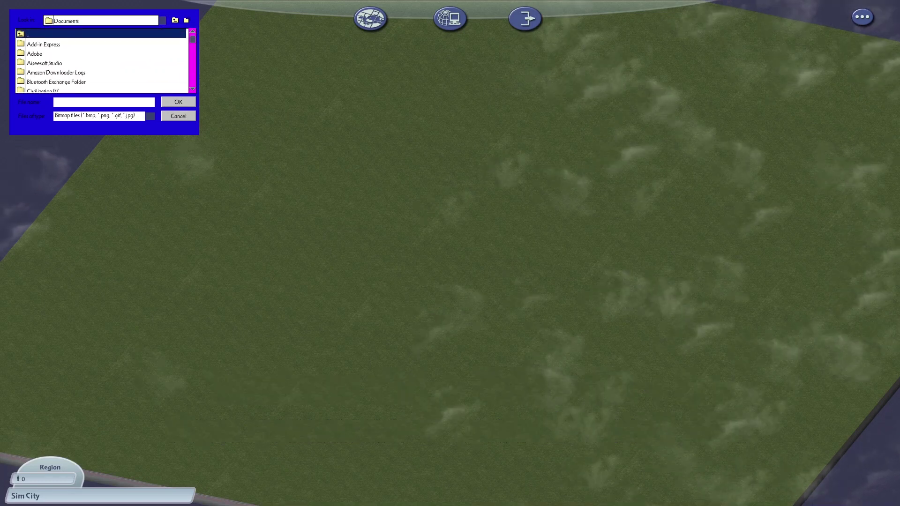
pyautogui.scroll(-6, 101, 61)
pyautogui.scroll(-3, 100, 60)
pyautogui.doubleClick(40, 63)
# Step: Import the resized wanganuiS41E175.jpg from the Regions > Sim City folder as the region's terrain
pyautogui.scroll(-5, 101, 60)
pyautogui.doubleClick(35, 54)
pyautogui.scroll(-5, 101, 61)
pyautogui.scroll(-3, 101, 61)
pyautogui.doubleClick(35, 72)
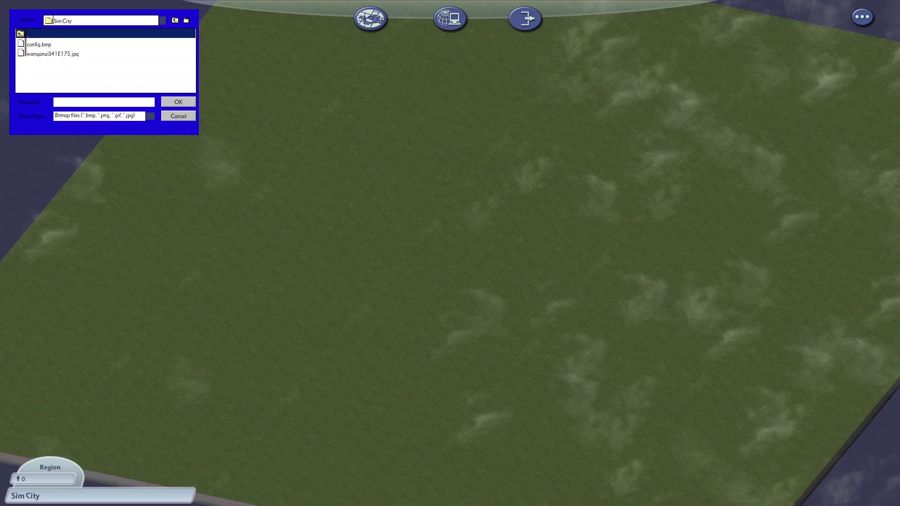
pyautogui.doubleClick(29, 53)
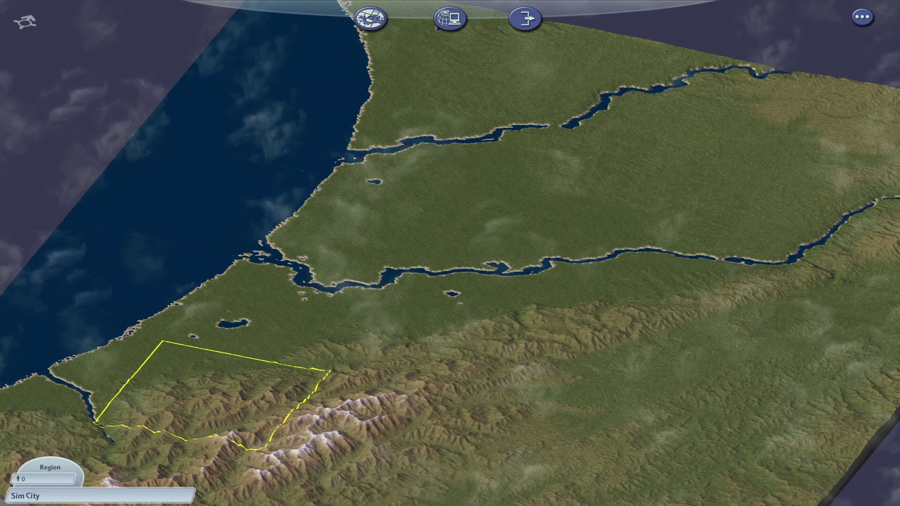
# Step: Look over the imported region and start a new city on the coastal tile beside the southern river mouth
pyautogui.moveTo(726, 413); pyautogui.dragTo(726, 436)
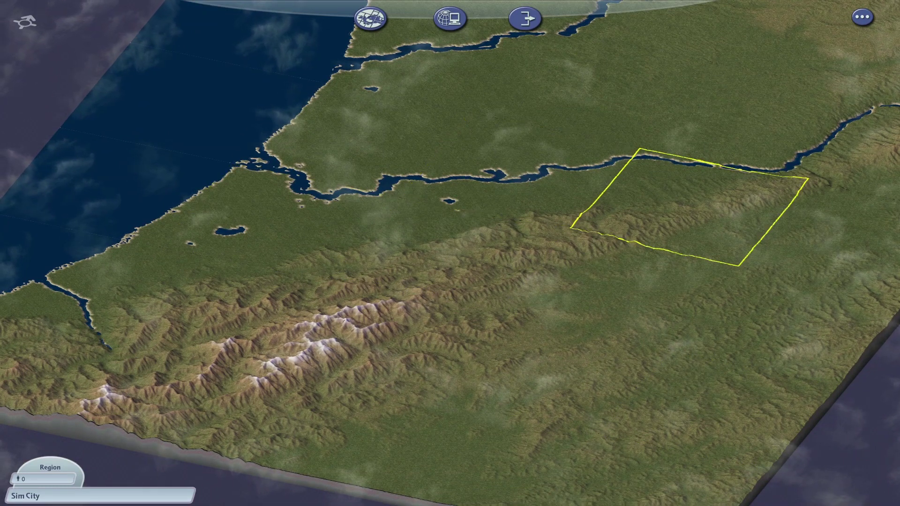
pyautogui.moveTo(759, 120); pyautogui.dragTo(746, 219)
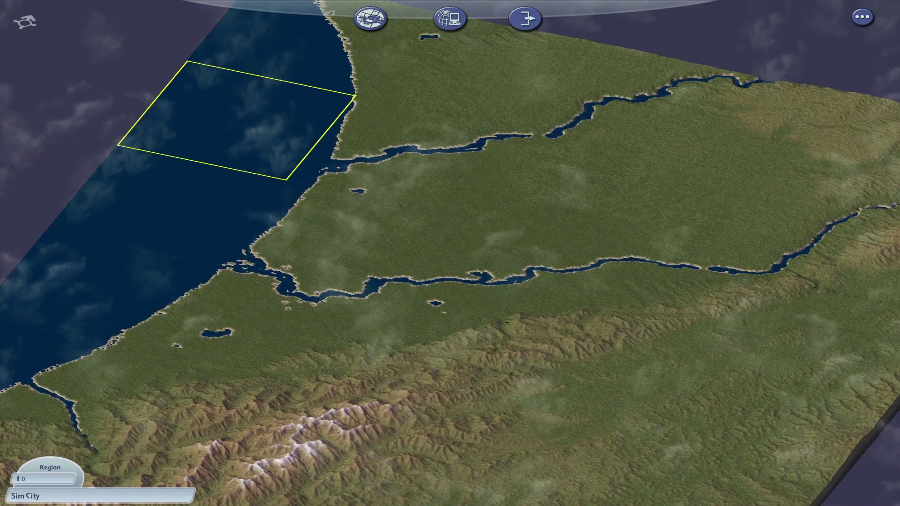
pyautogui.moveTo(392, 412); pyautogui.dragTo(361, 433)
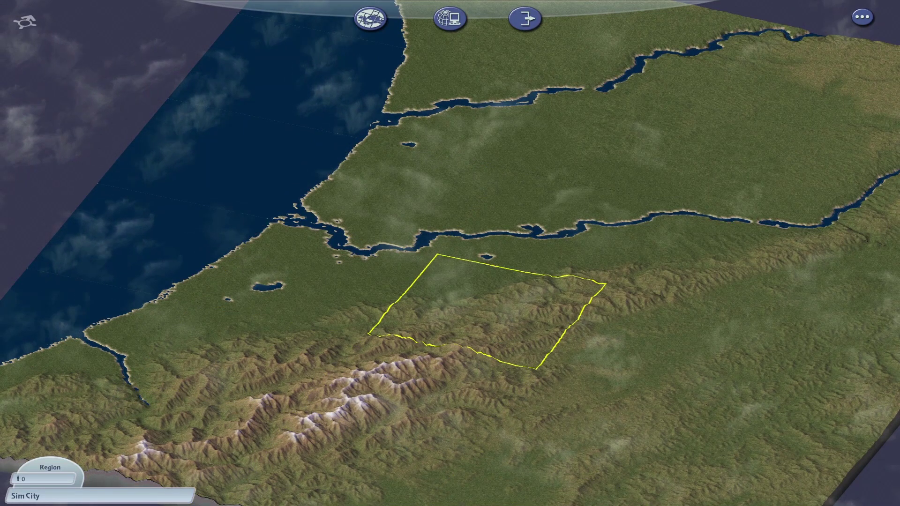
pyautogui.moveTo(478, 298); pyautogui.dragTo(469, 225)
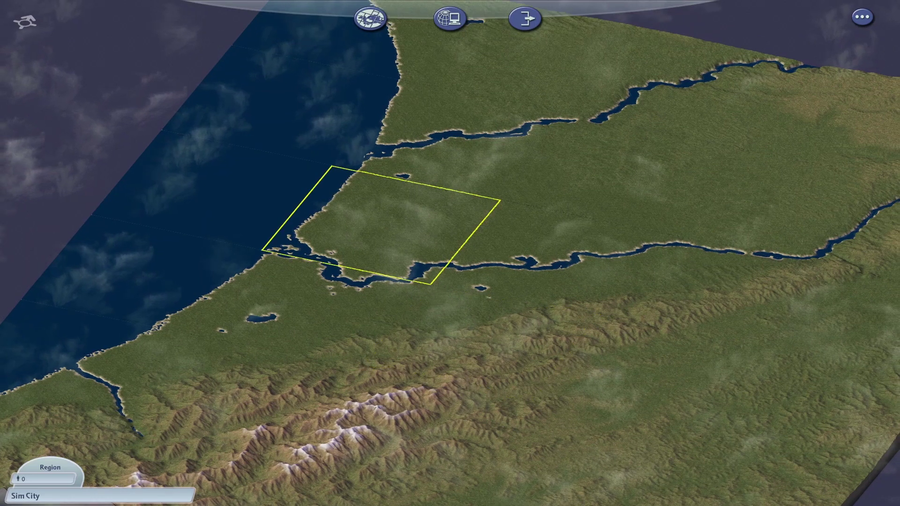
pyautogui.click(382, 225)
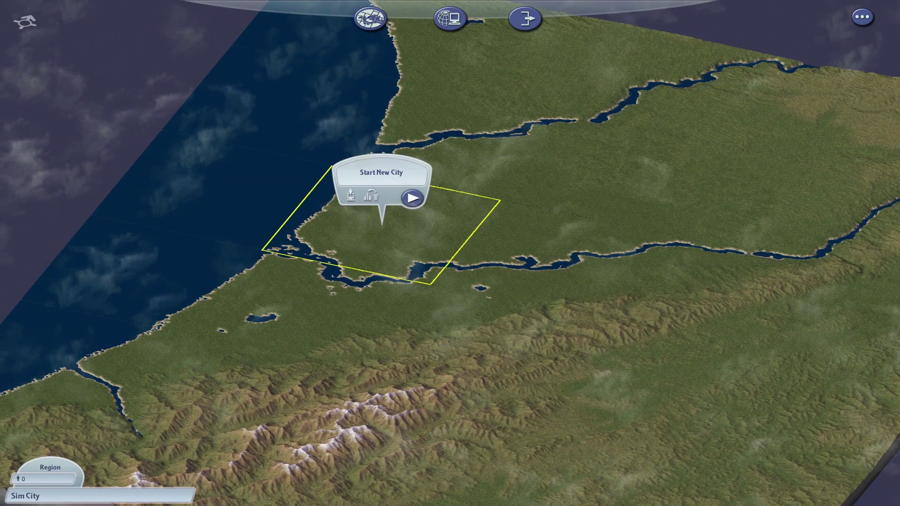
pyautogui.click(412, 198)
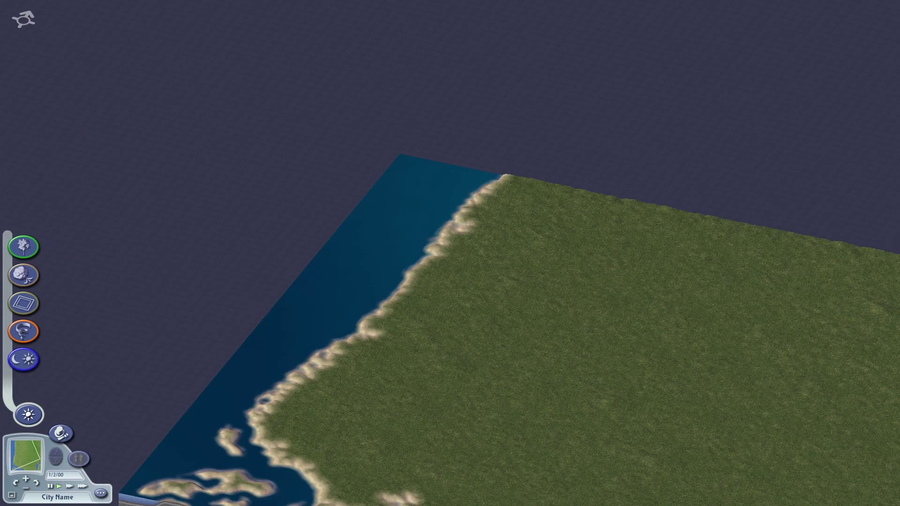
# Step: Examine the city tile's coastline, islands and river, with a closer view of the terrain
pyautogui.moveTo(476, 249); pyautogui.dragTo(436, 321)
pyautogui.moveTo(422, 407); pyautogui.dragTo(473, 417)
pyautogui.press('Up')
pyautogui.press('Left')
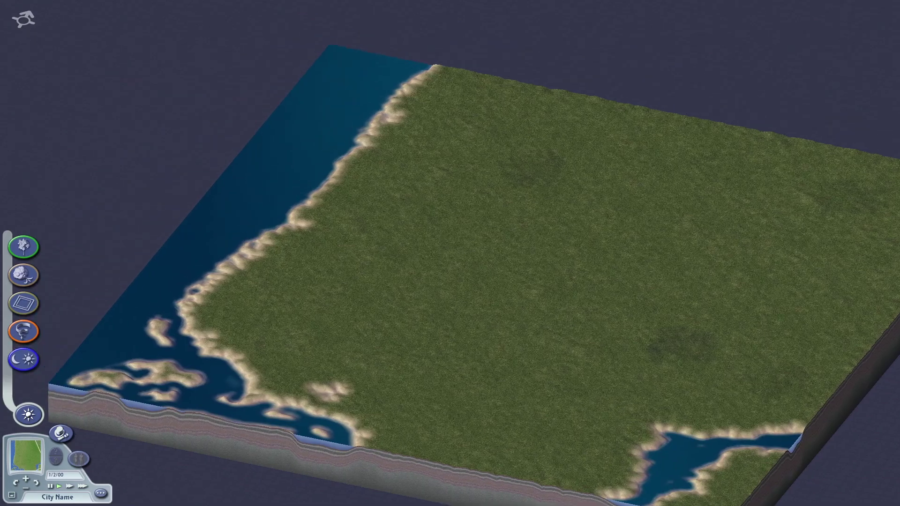
pyautogui.scroll(2, 450, 253)
pyautogui.moveTo(434, 277); pyautogui.dragTo(399, 262)
pyautogui.moveTo(446, 153); pyautogui.dragTo(443, 197)
pyautogui.moveTo(287, 278); pyautogui.dragTo(309, 328)
pyautogui.moveTo(520, 377); pyautogui.dragTo(534, 344)
# Step: Exit the city and return to the region view
pyautogui.click(101, 493)
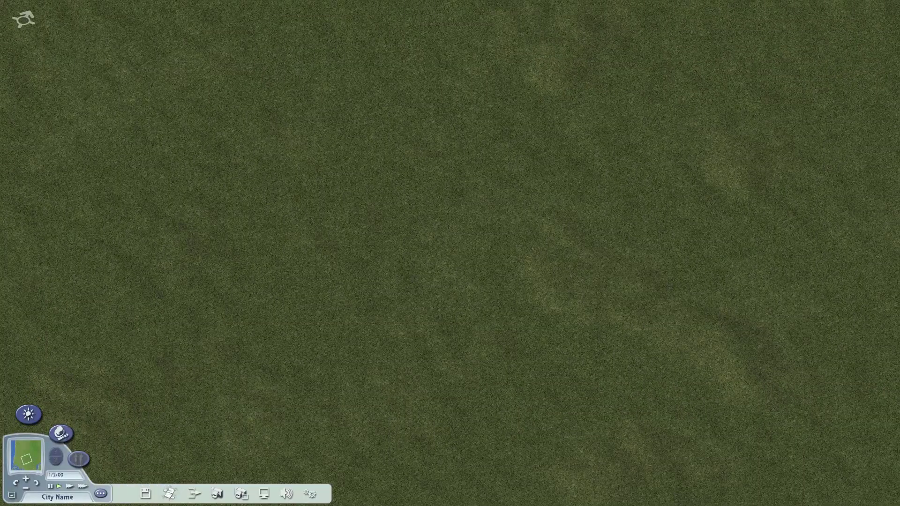
pyautogui.click(170, 494)
pyautogui.click(449, 180)
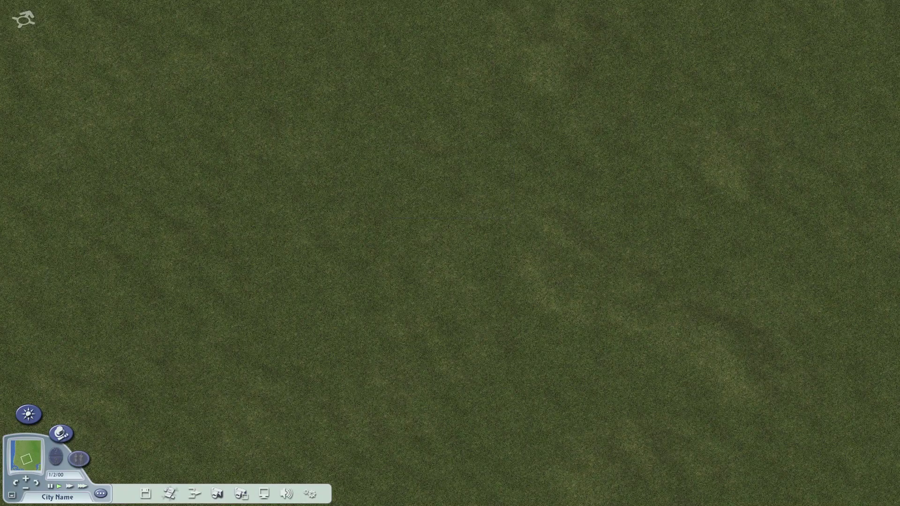